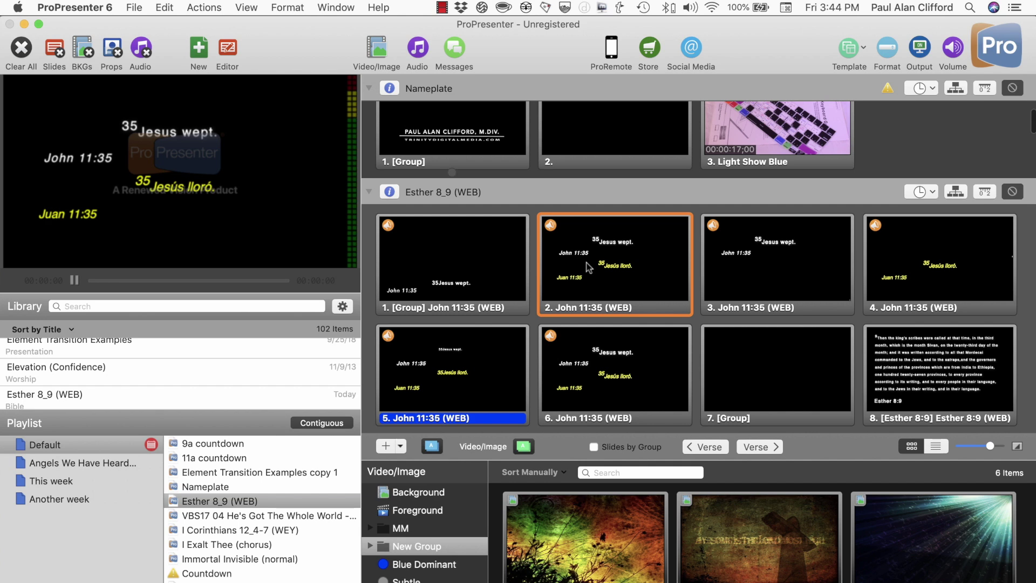
Step: Open slide 2 of Esther 8_9 (WEB) in the slide editor and select each of its four text elements in turn
right_click(587, 264)
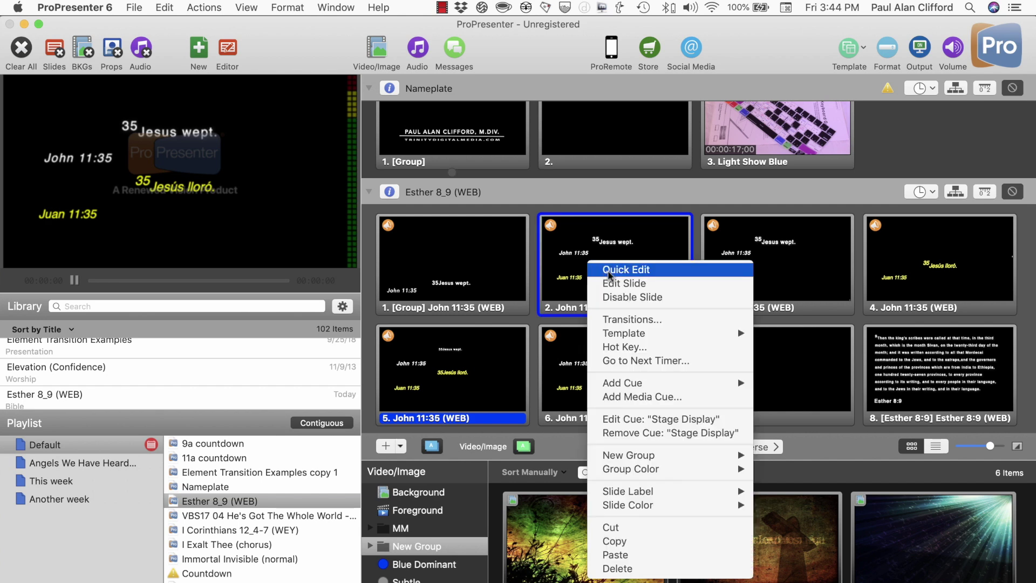
left_click(618, 284)
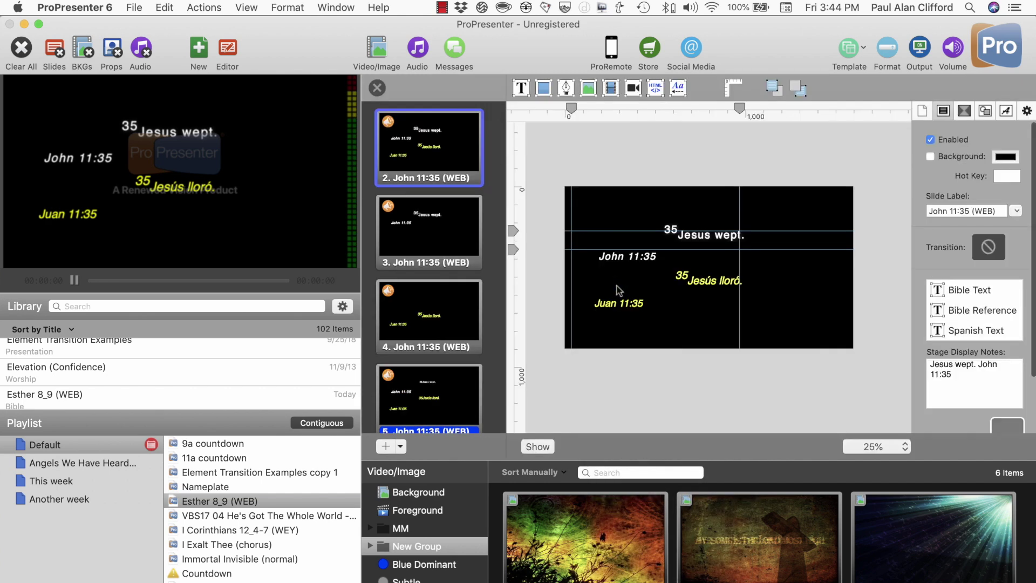
left_click(722, 241)
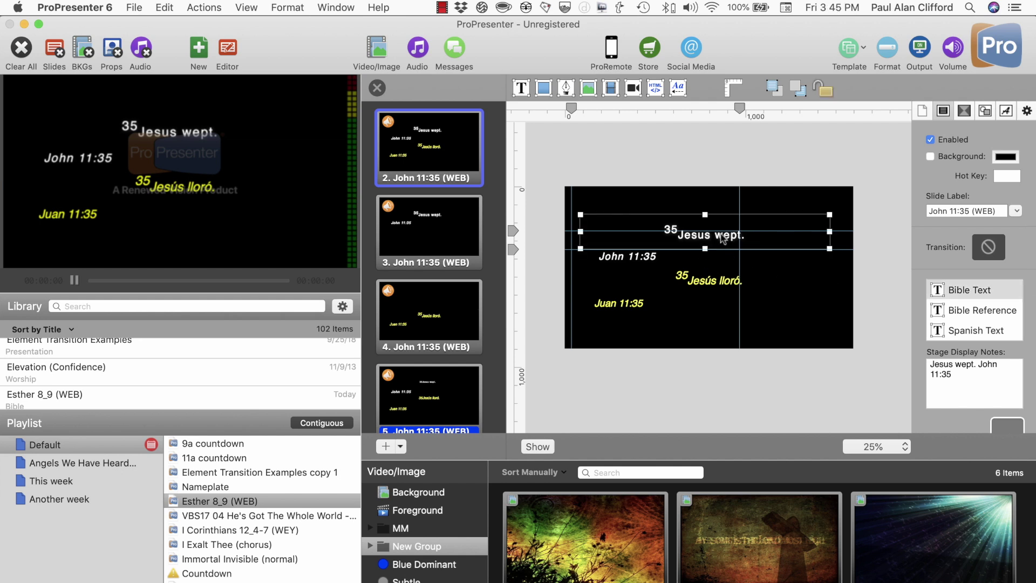
left_click(652, 257)
left_click(719, 282)
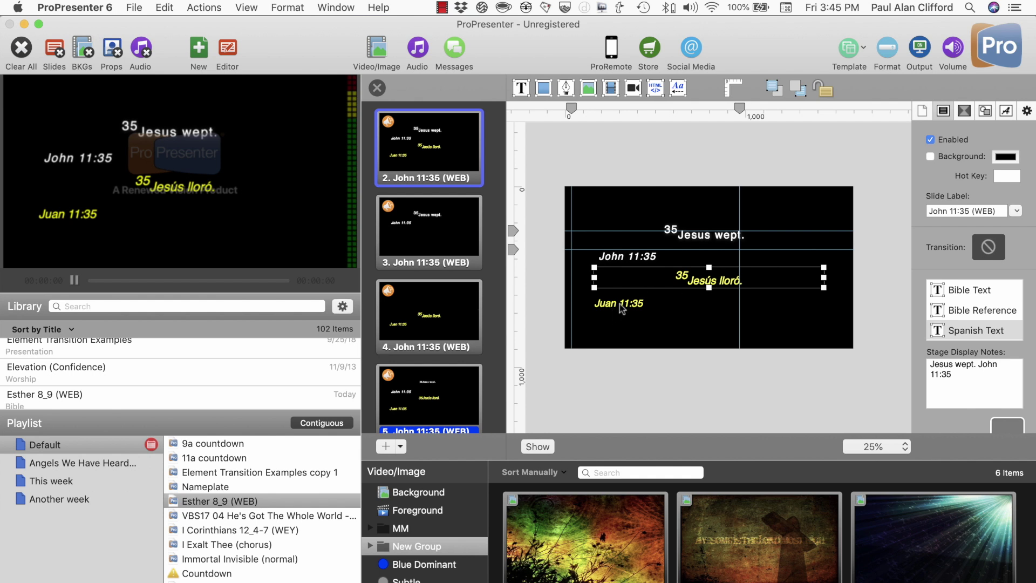
left_click(622, 308)
scroll(983, 292, "down", 2)
scroll(985, 294, "up", 2)
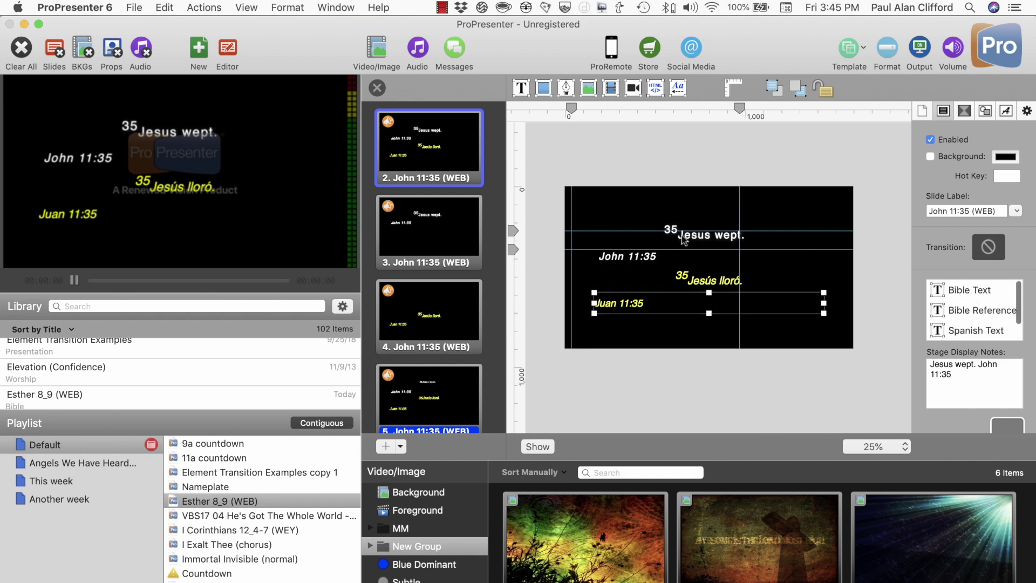
Step: Match each English and Spanish text on slide 2 with its name in the slide's element list
left_click(698, 234)
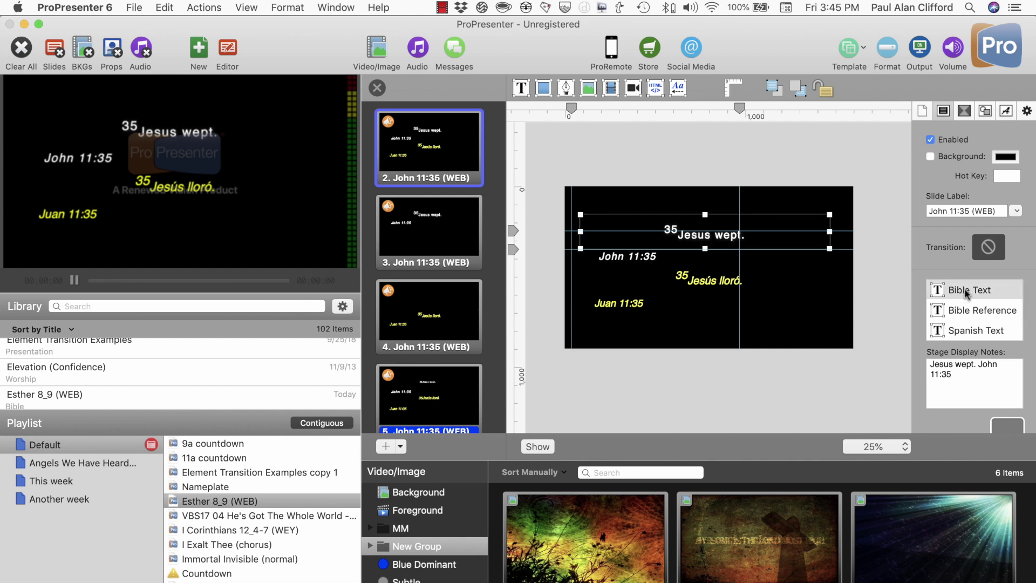
left_click(614, 257)
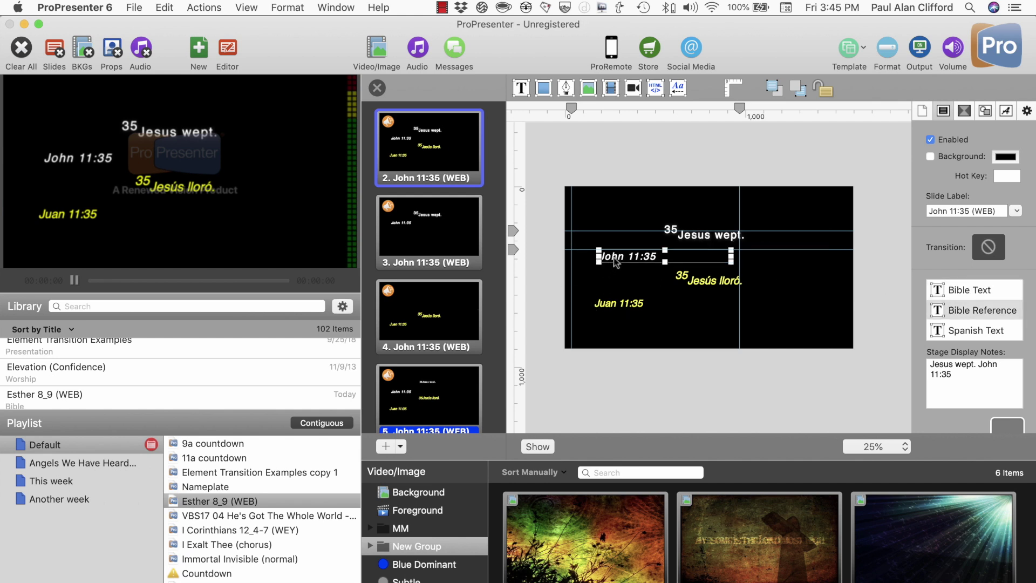
left_click(730, 284)
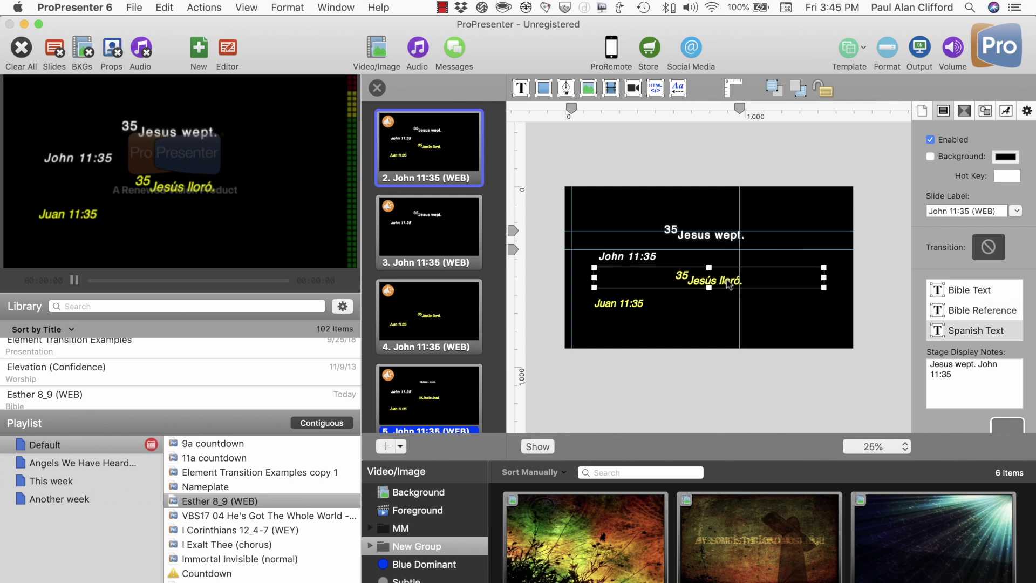
scroll(992, 324, "down", 1)
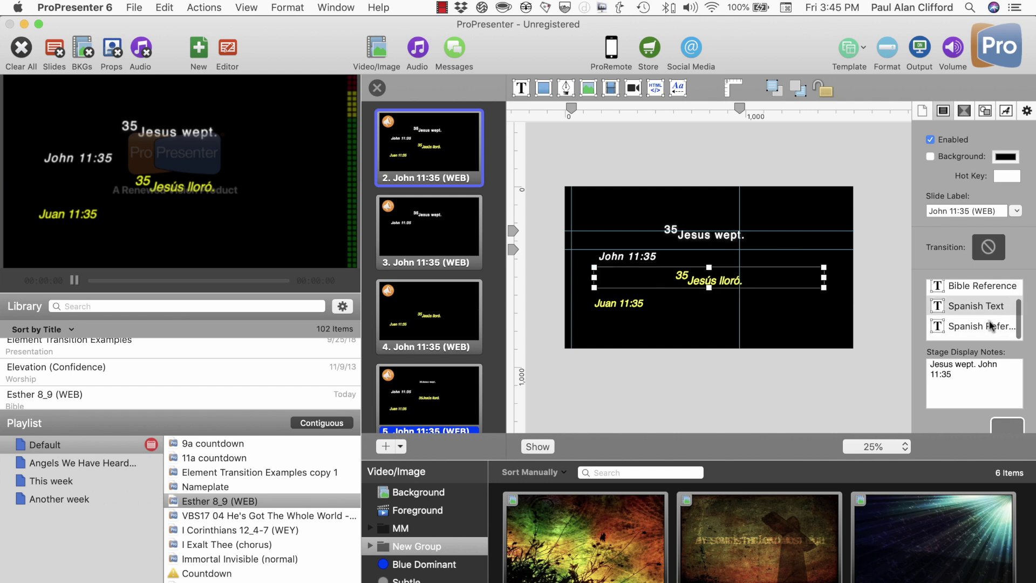
left_click(629, 304)
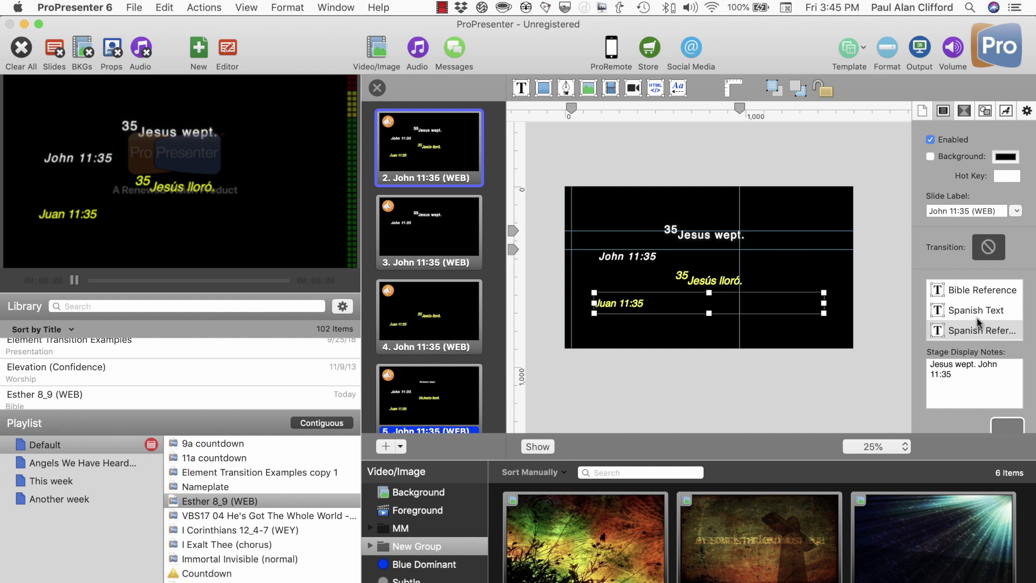
Step: Add a new text element to slide 2, find it in the element list and delete it again
left_click(520, 88)
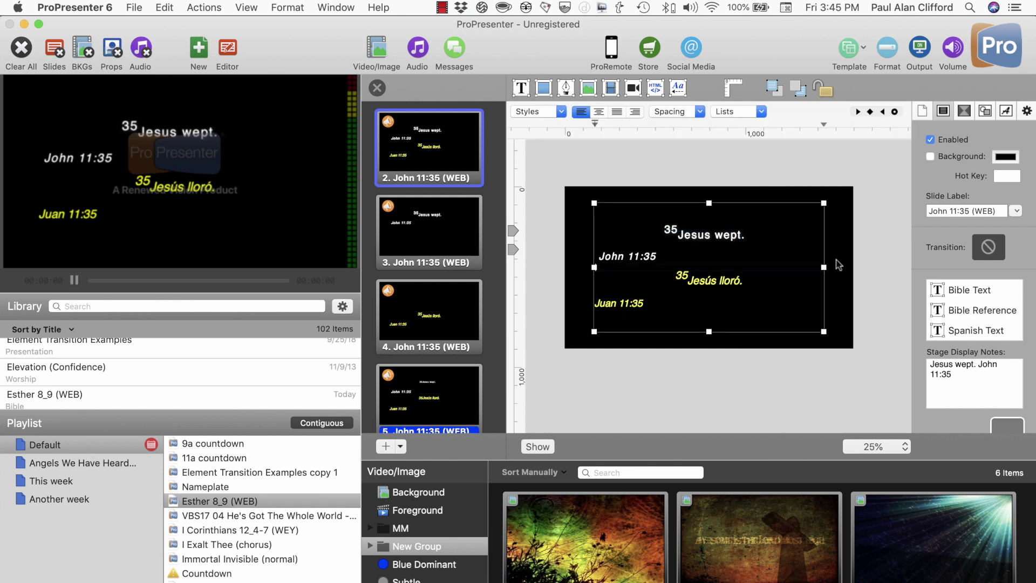
scroll(964, 312, "down", 2)
scroll(964, 312, "up", 1)
scroll(965, 317, "up", 2)
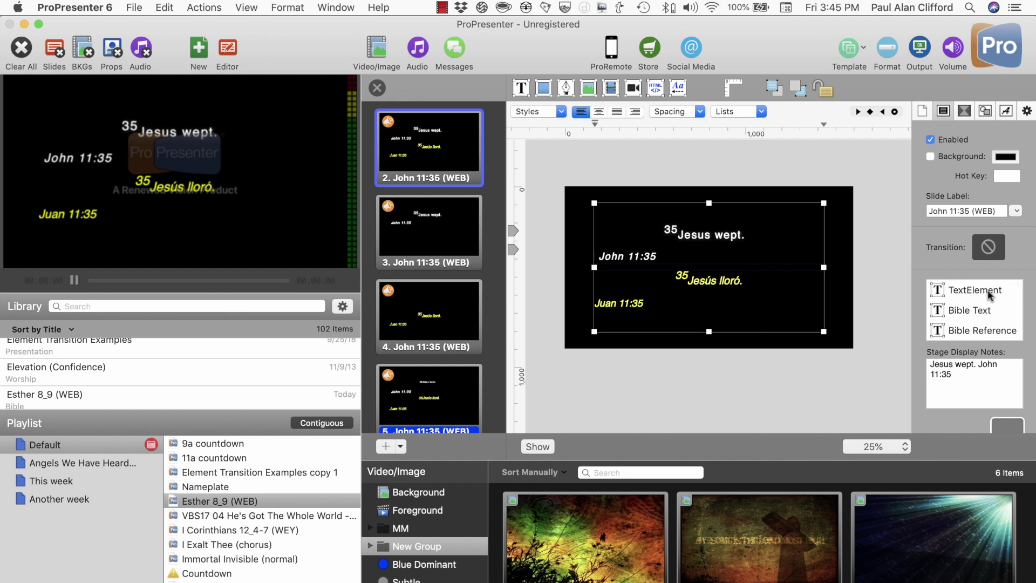
left_click(990, 294)
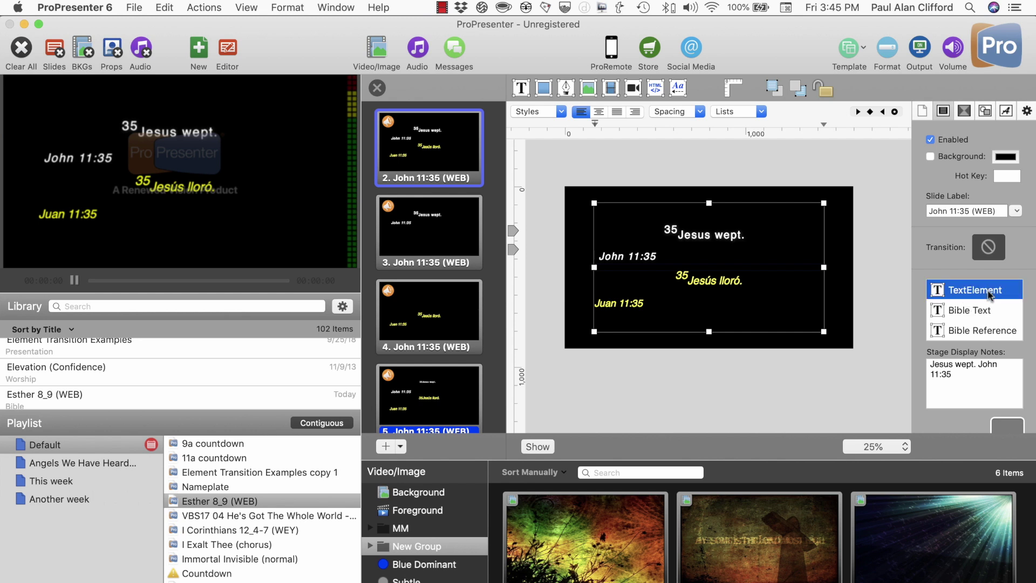
key("Delete")
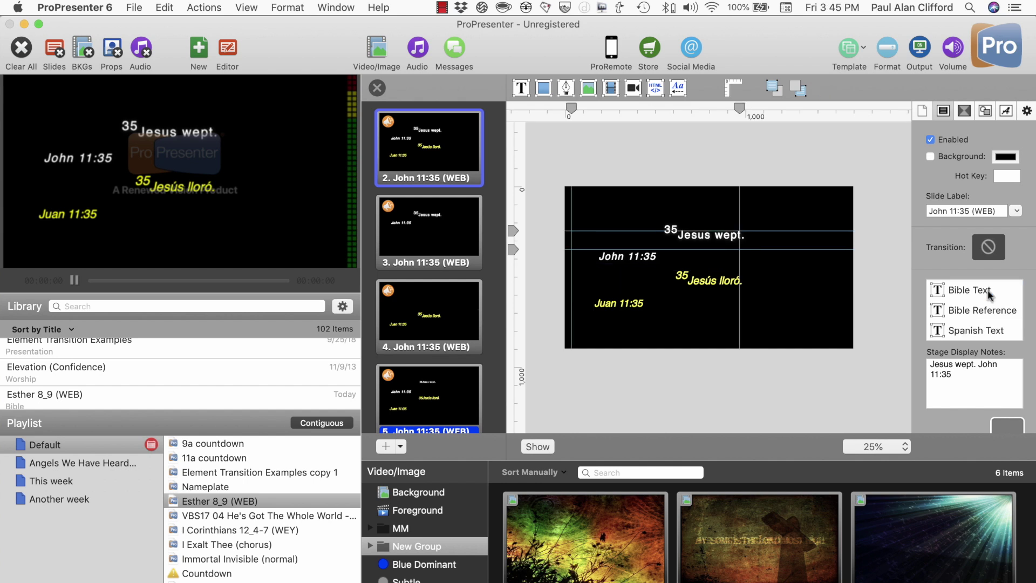
Step: Examine the Spanish Text element's text style options, then its position, size and name properties
left_click(982, 332)
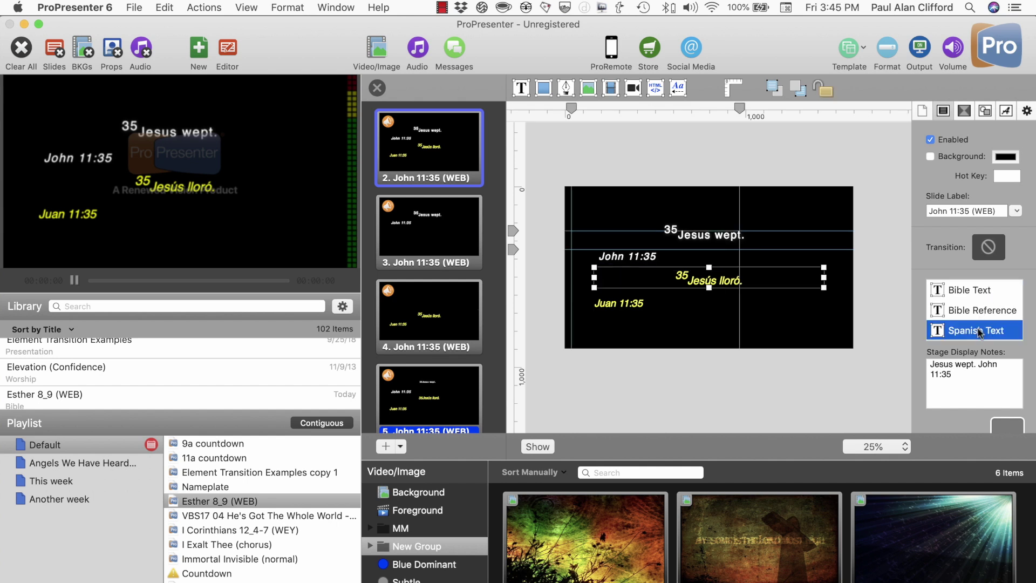
left_click(1007, 111)
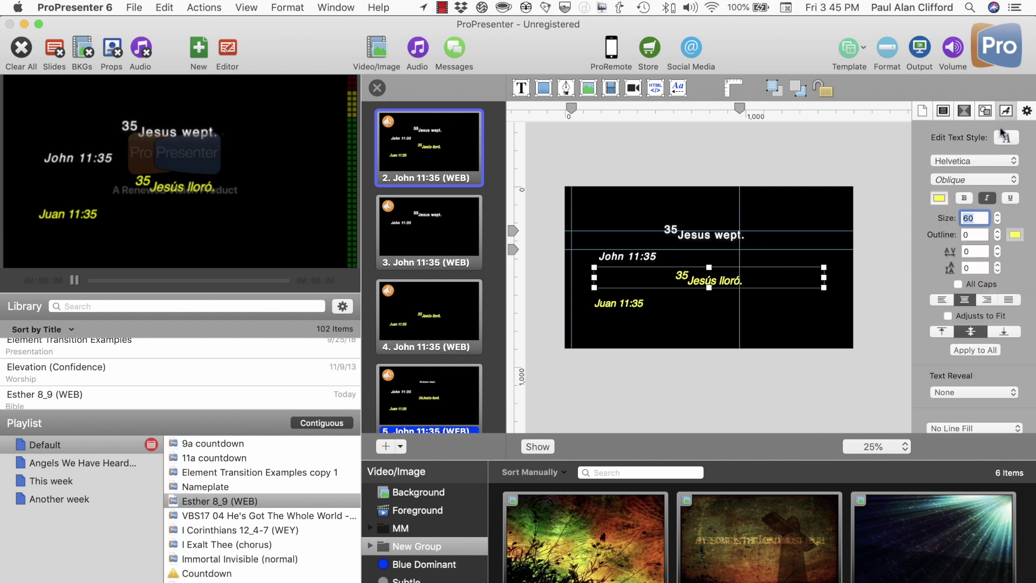
scroll(977, 287, "up", 2)
scroll(977, 287, "down", 3)
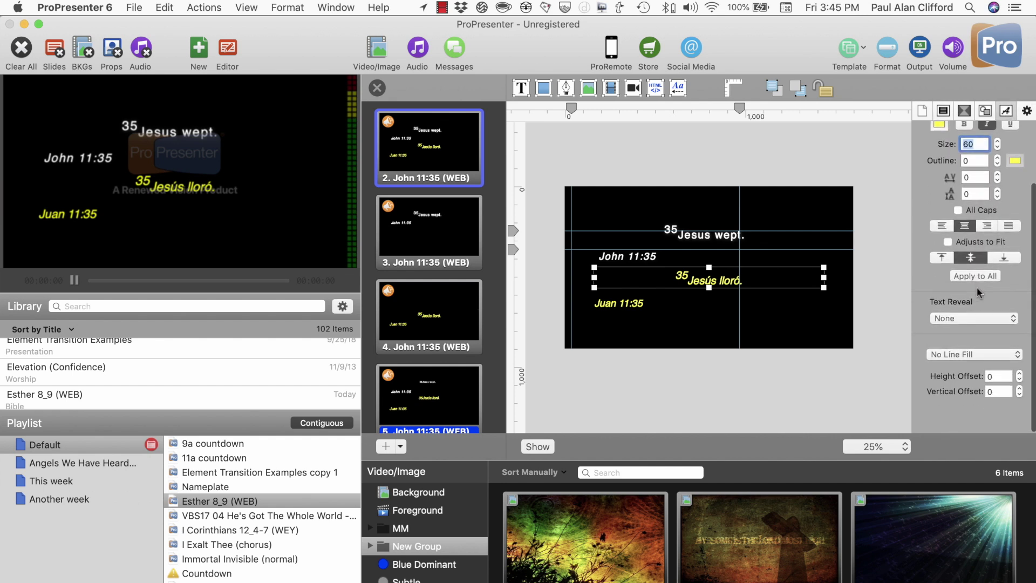
scroll(977, 287, "up", 3)
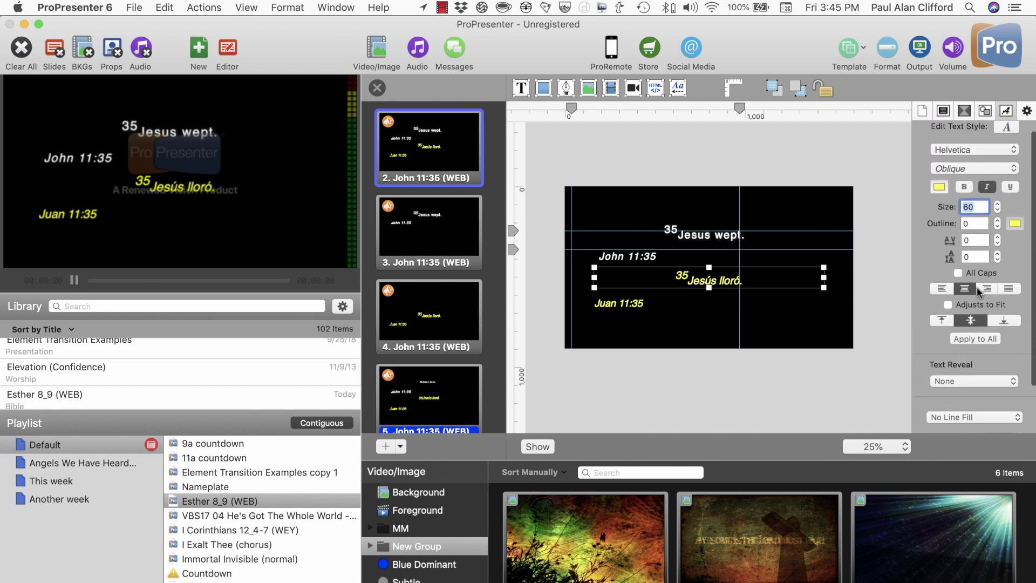
left_click(985, 112)
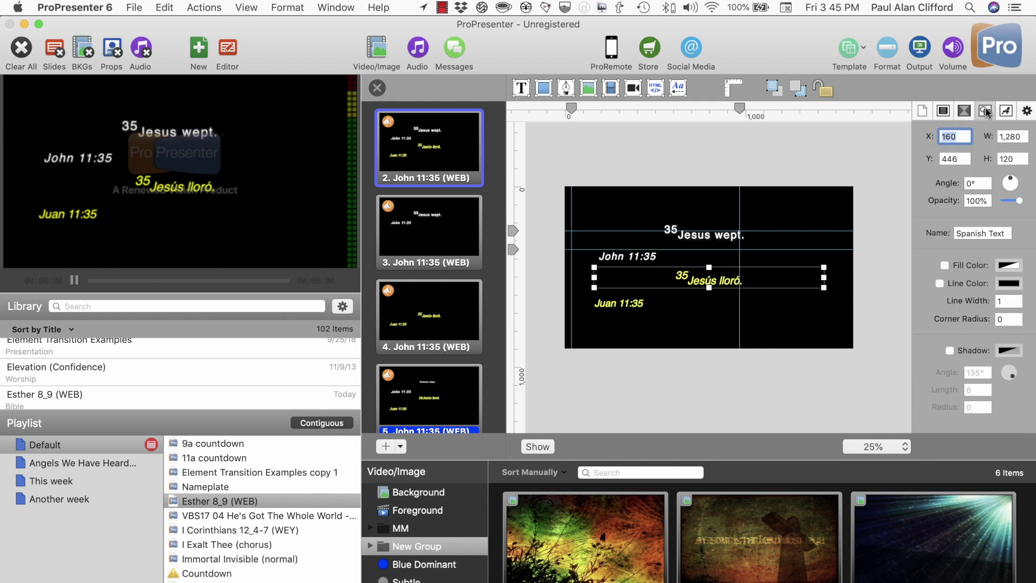
left_click(964, 231)
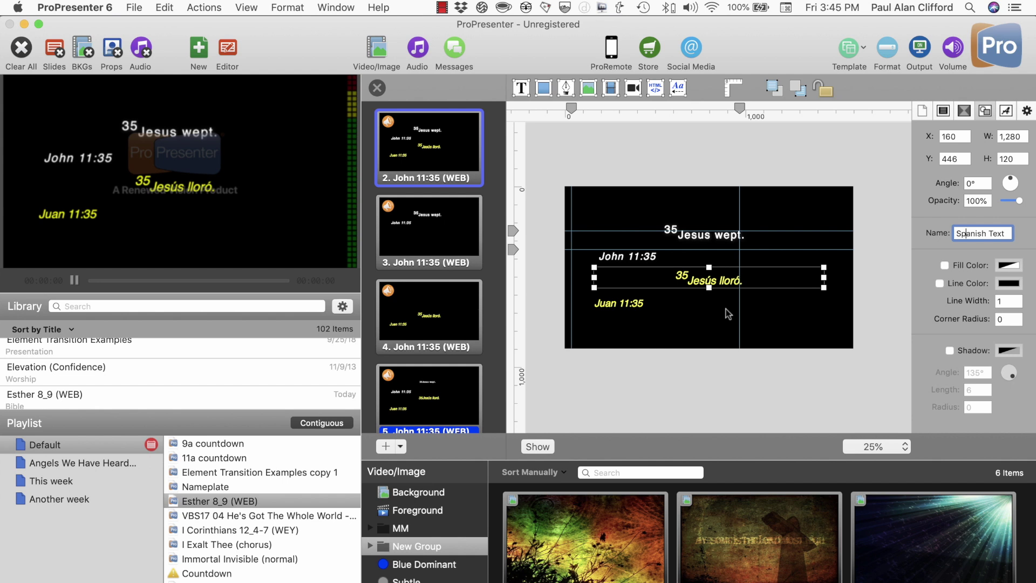
left_click(869, 330)
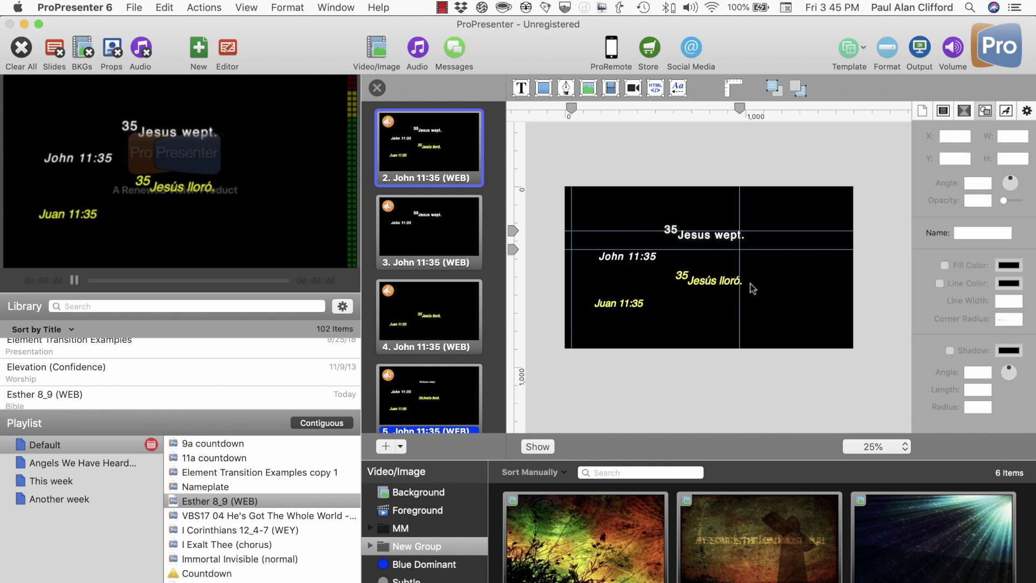
Step: Check the assigned name of each English and Spanish text and reference element on slide 2 in its properties
left_click(722, 280)
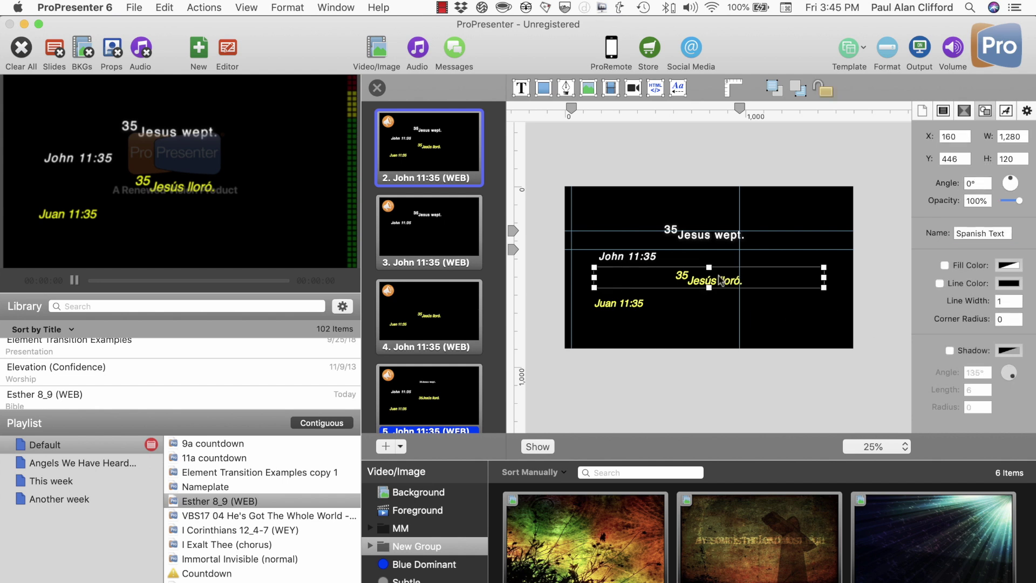
left_click(626, 298)
left_click(720, 236)
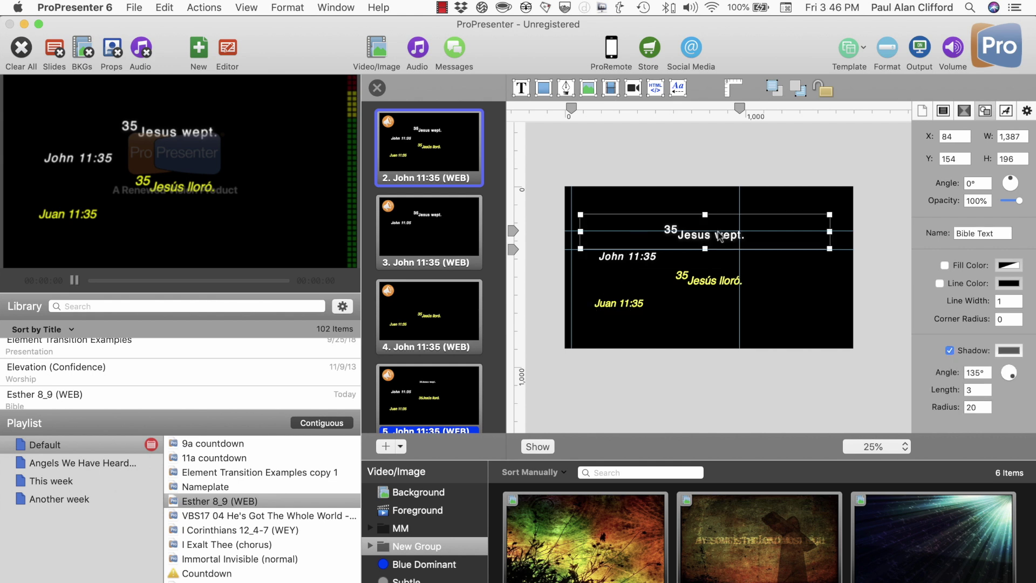
left_click(624, 255)
left_click(701, 283)
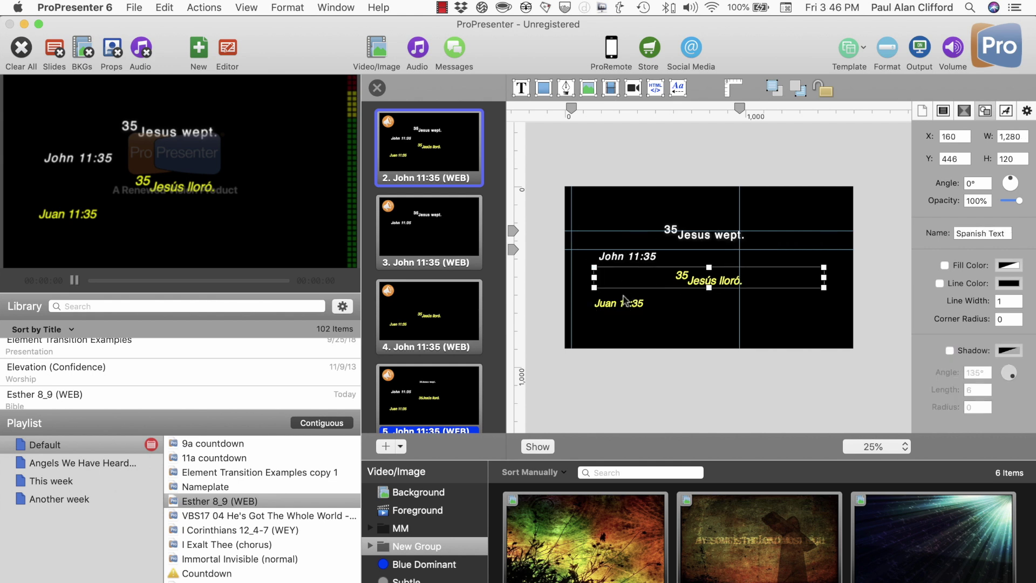
left_click(611, 306)
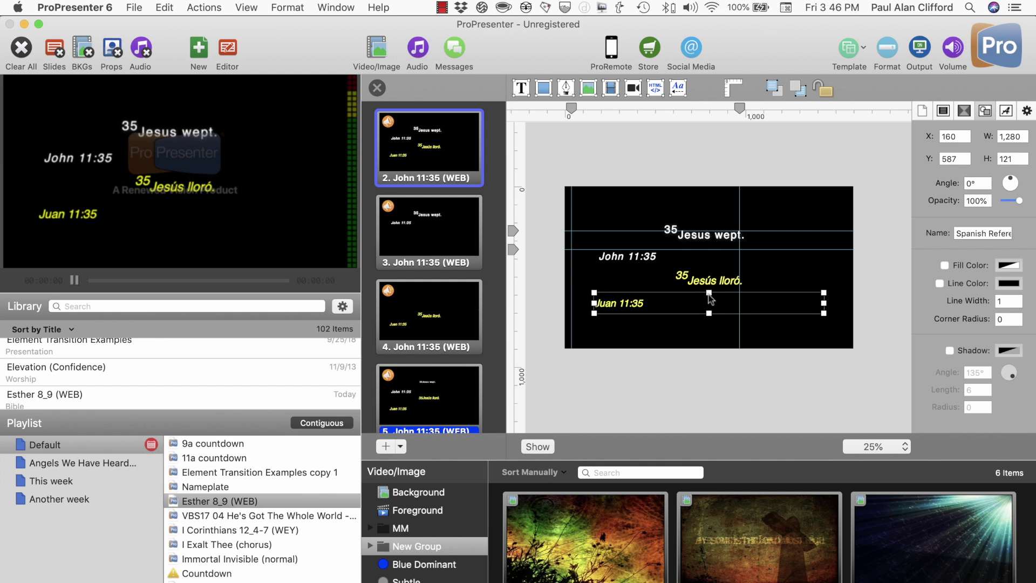
left_click(621, 266)
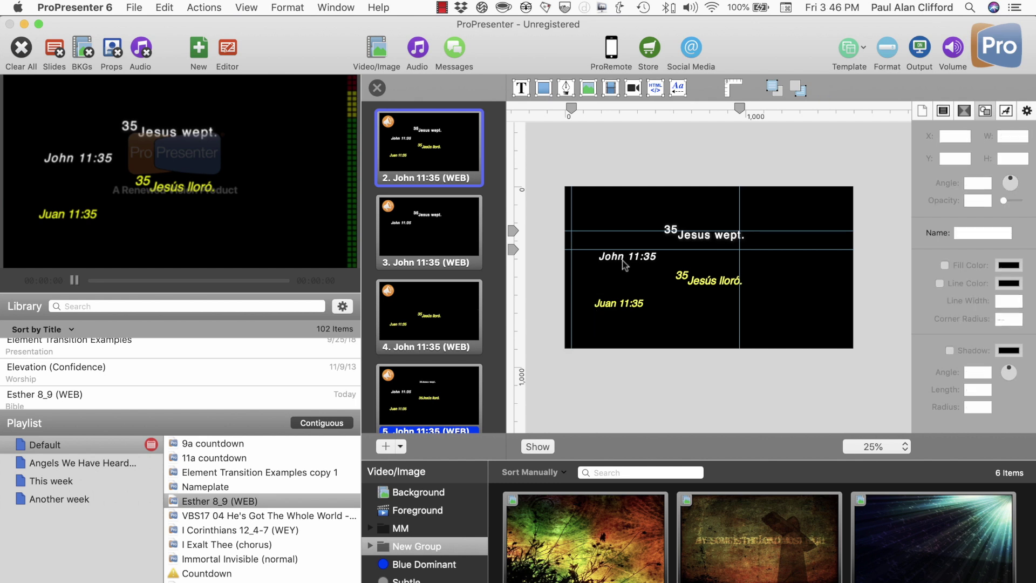
left_click(623, 260)
left_click(693, 238)
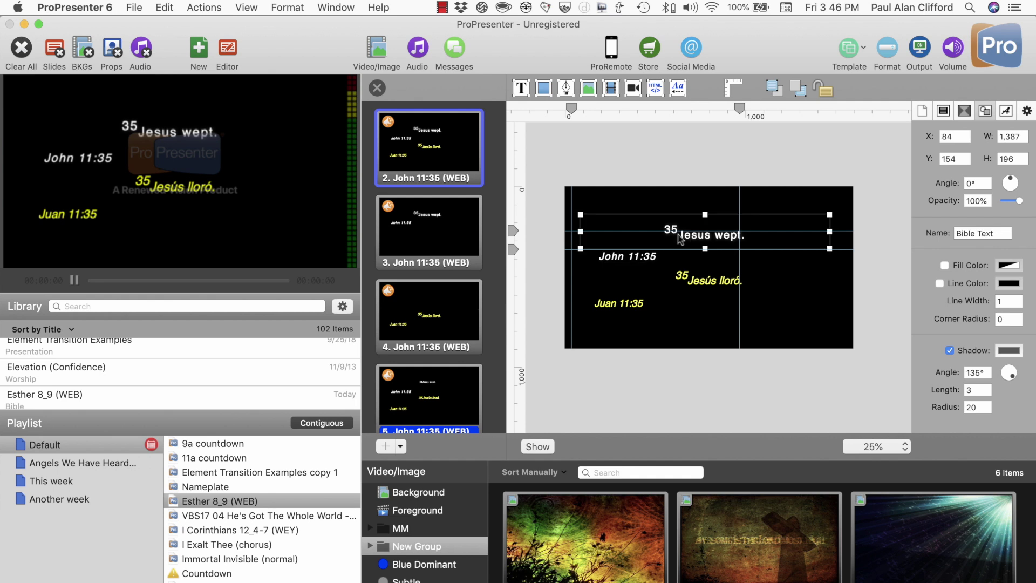
left_click(633, 258)
left_click(701, 279)
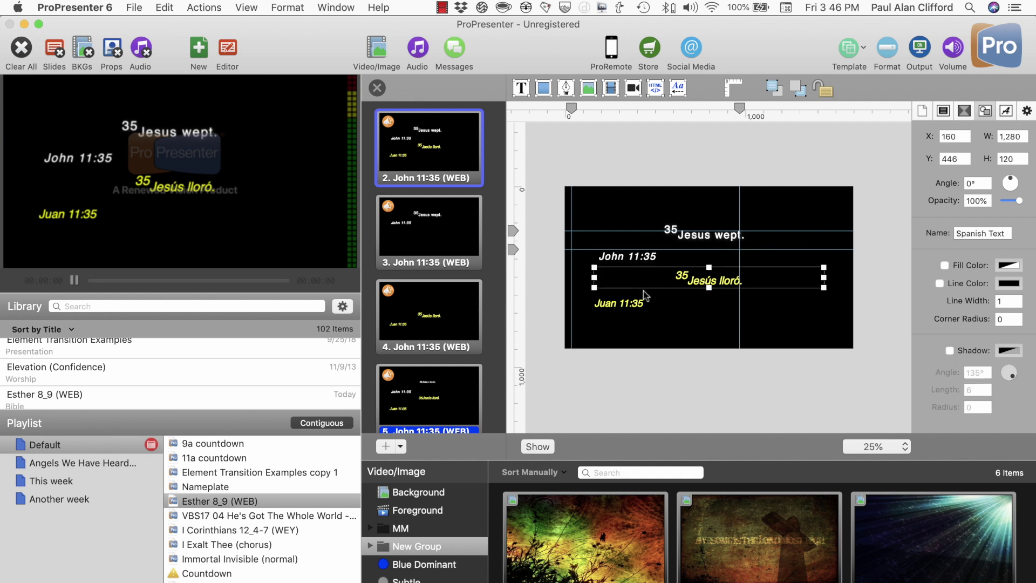
left_click(633, 302)
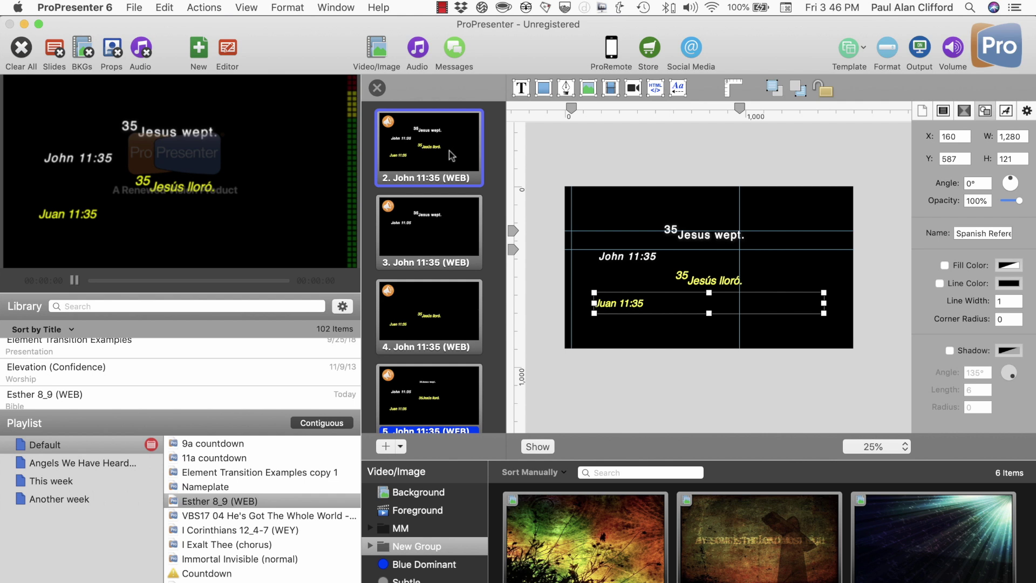
Step: Open slide 3 and use its element list to locate the Spanish Text and Spanish Reference elements at the slide's edge
left_click(430, 249)
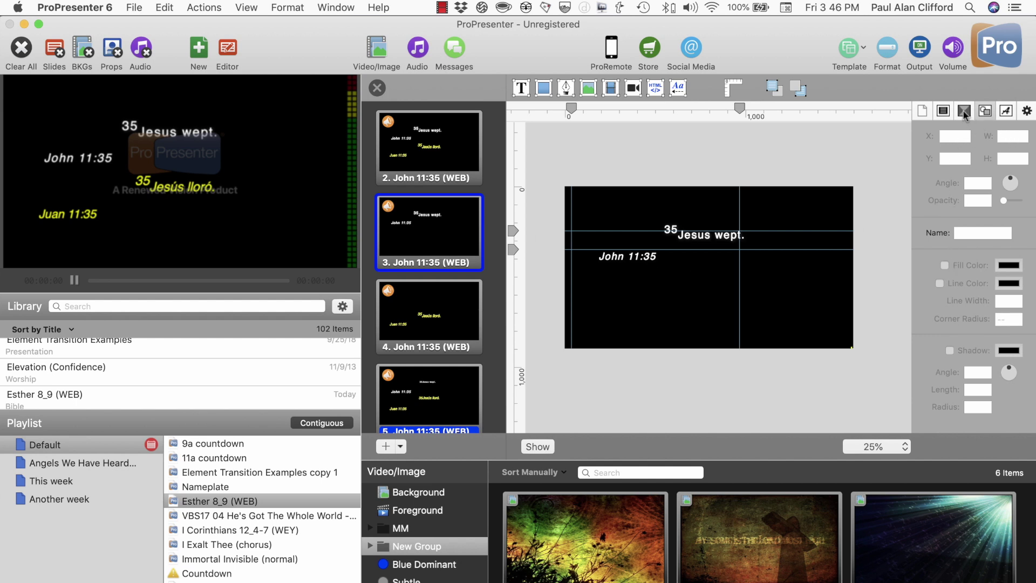
left_click(936, 118)
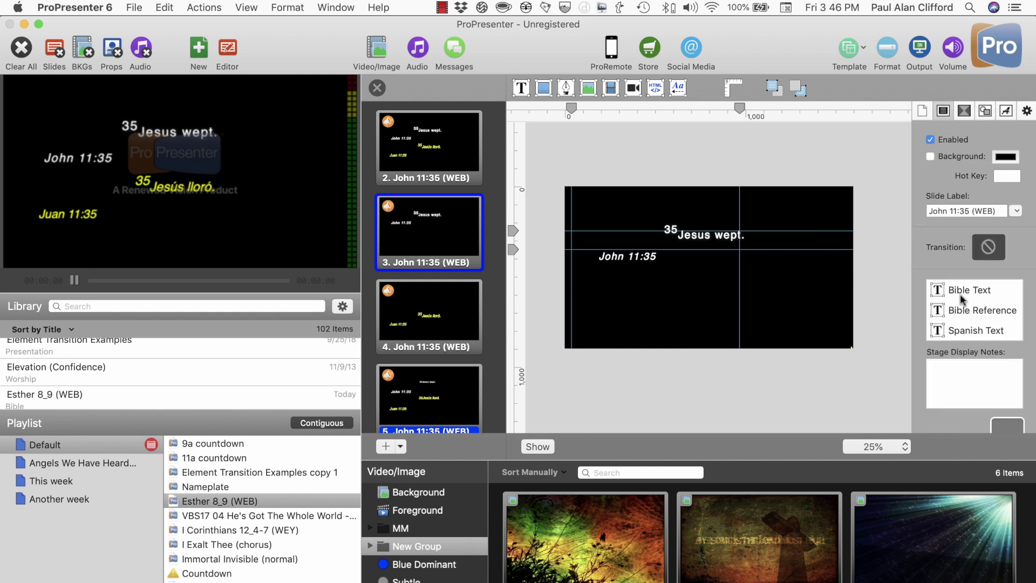
scroll(960, 293, "down", 1)
scroll(960, 293, "up", 1)
scroll(961, 294, "down", 1)
left_click(960, 312)
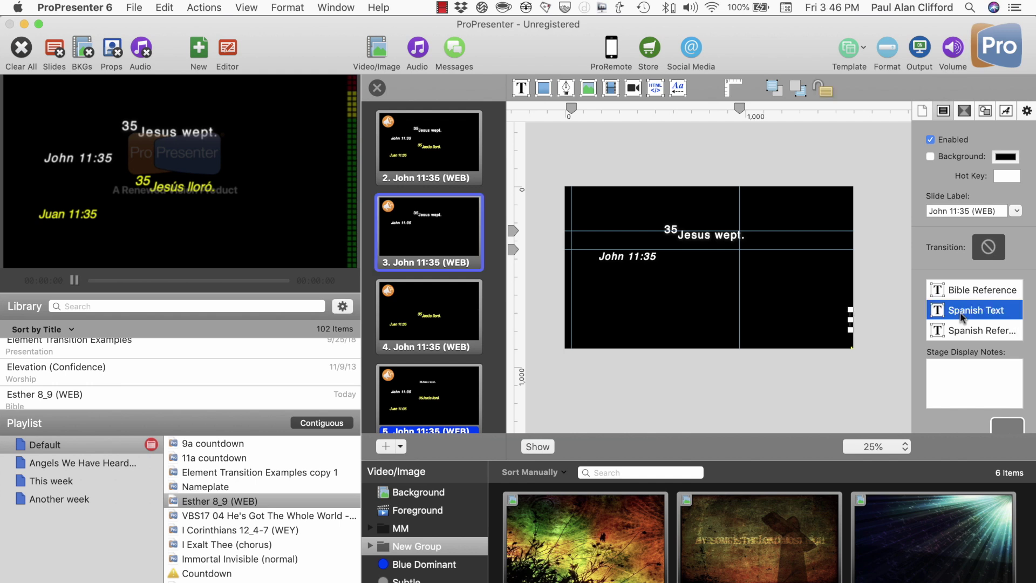
left_click(968, 332)
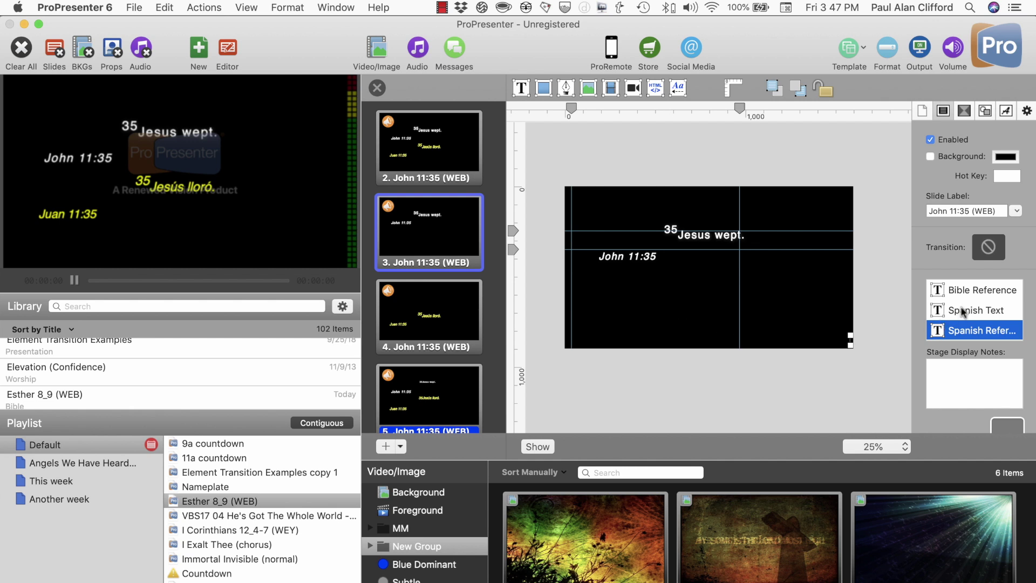
scroll(964, 293, "up", 1)
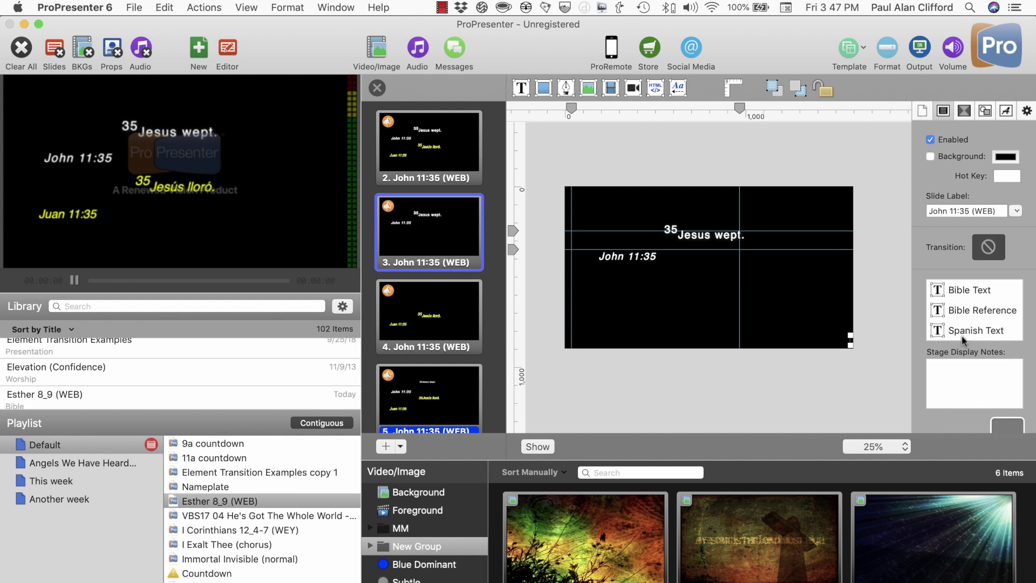
scroll(964, 328, "down", 1)
scroll(963, 328, "up", 1)
scroll(965, 330, "down", 1)
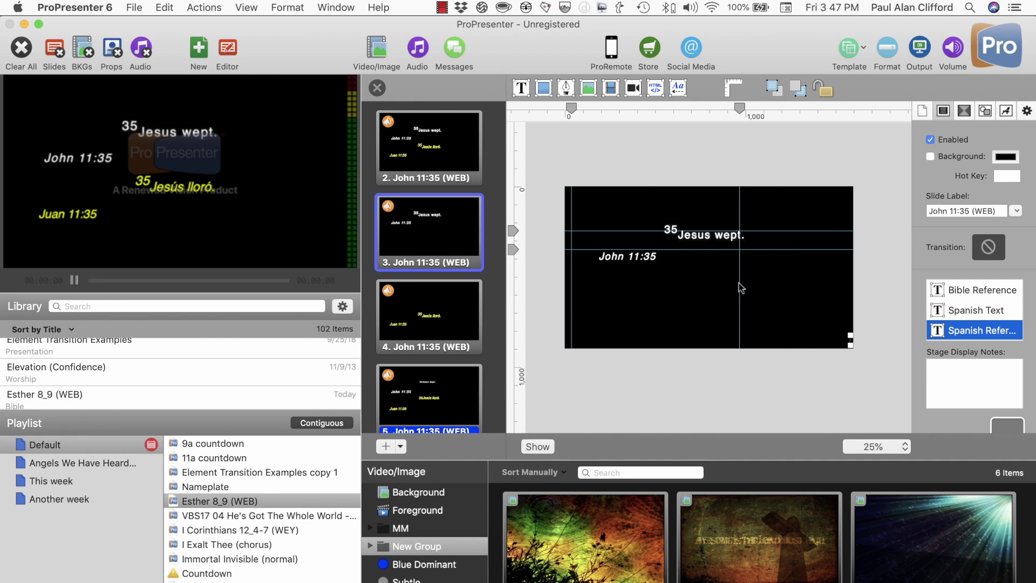
Step: Close the slide editor and show slides 2, 3 and 4 in turn on the output, going through the sequence twice
left_click(377, 89)
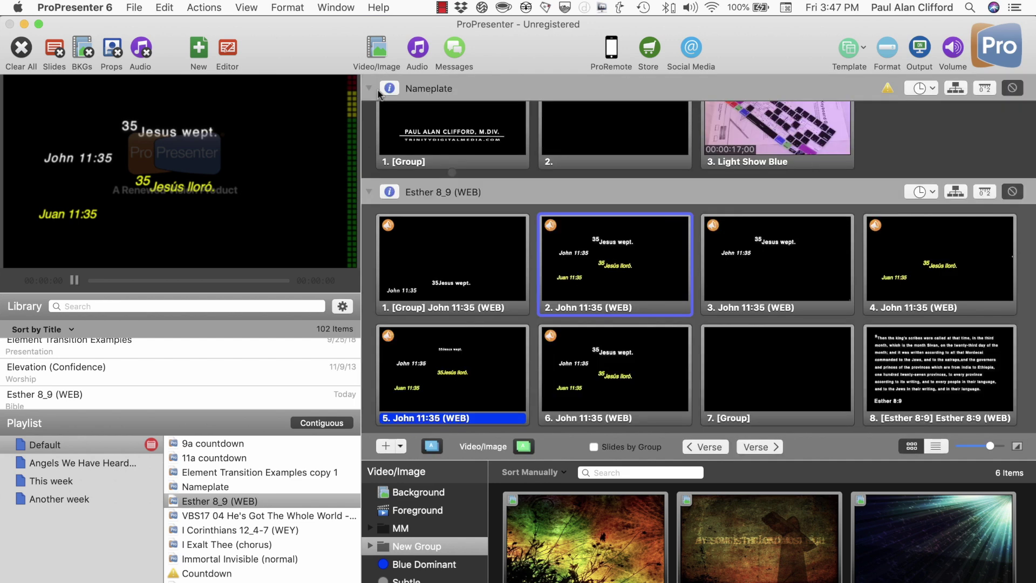
left_click(615, 248)
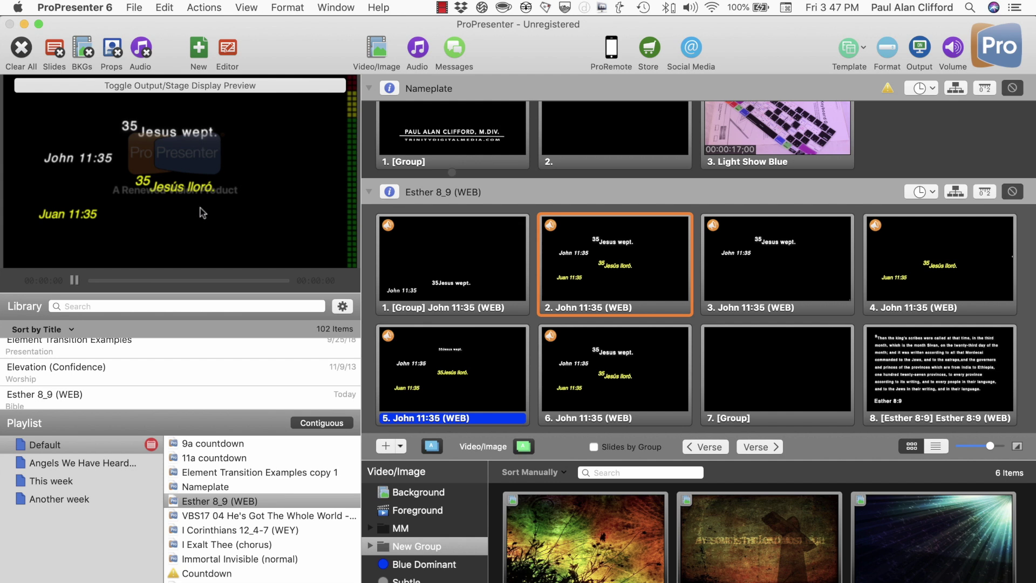
left_click(811, 258)
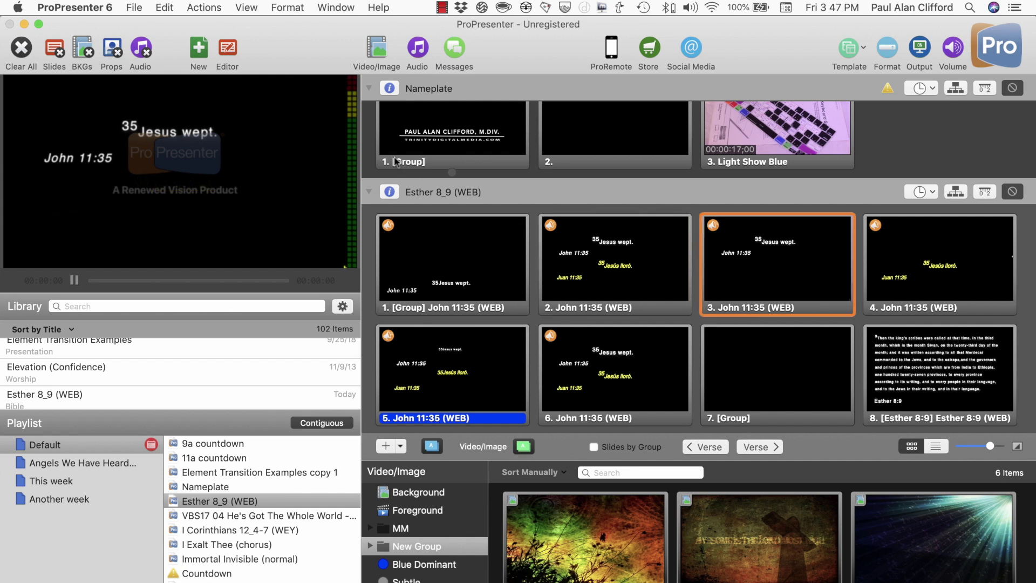
left_click(940, 267)
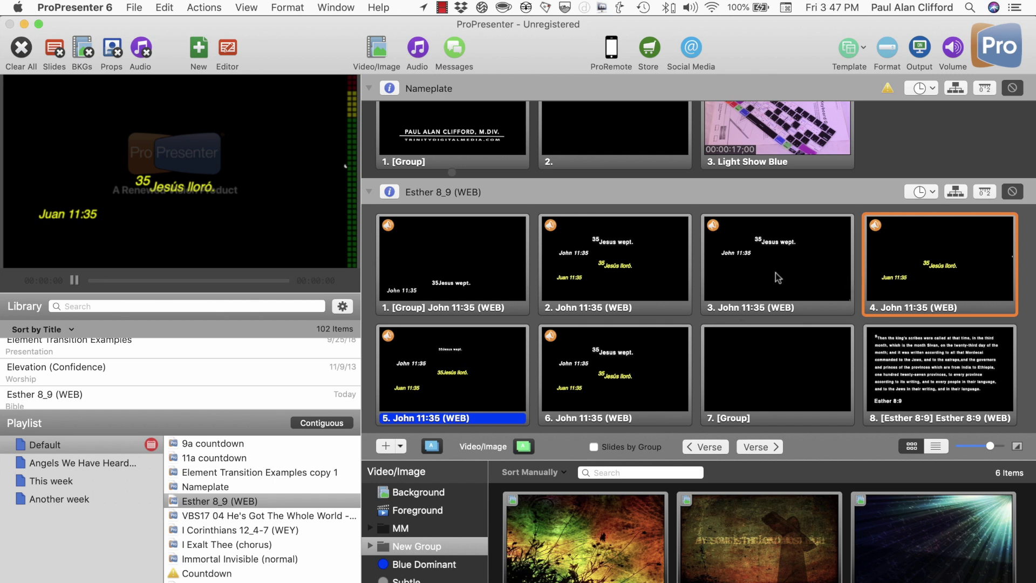
left_click(607, 257)
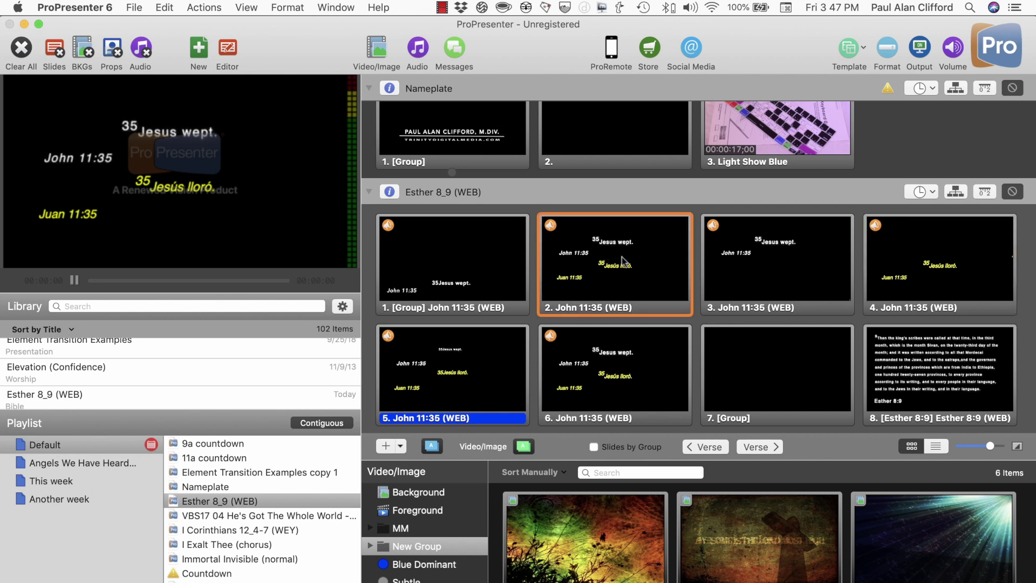
left_click(762, 264)
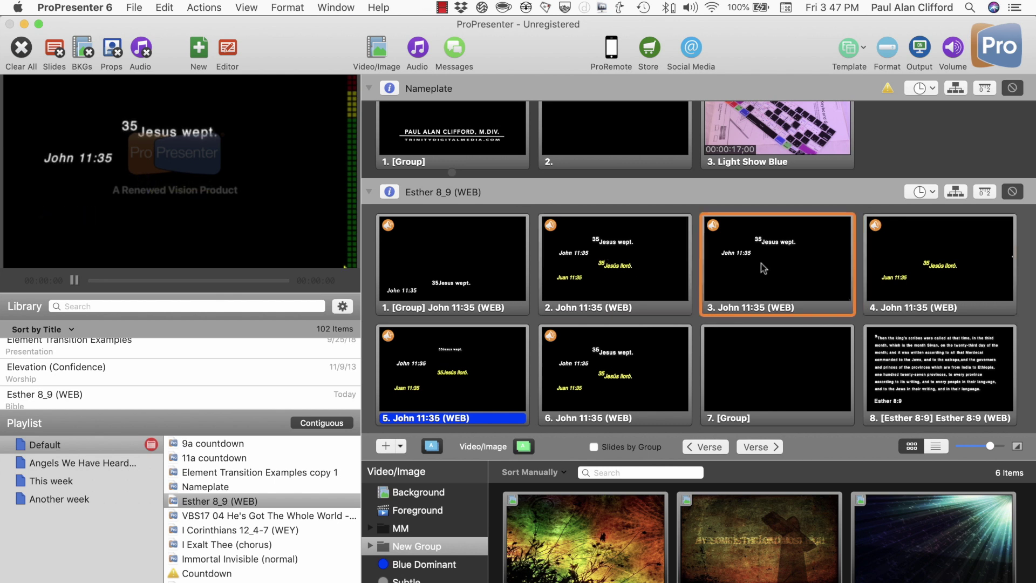
left_click(872, 277)
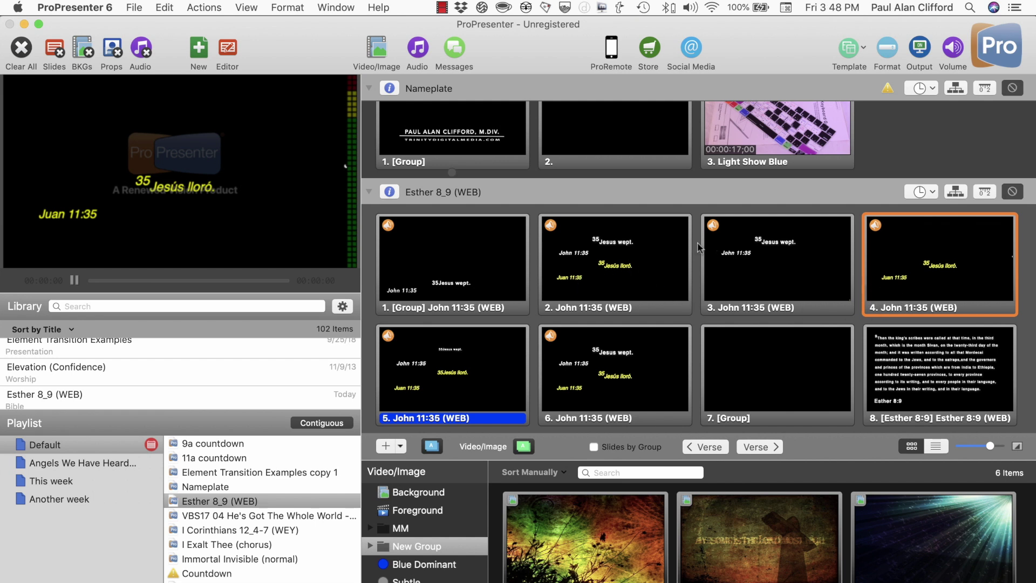
Step: Show slide 2 on the output and examine the slide templates in the Bilingual template group without applying one
left_click(603, 256)
right_click(603, 256)
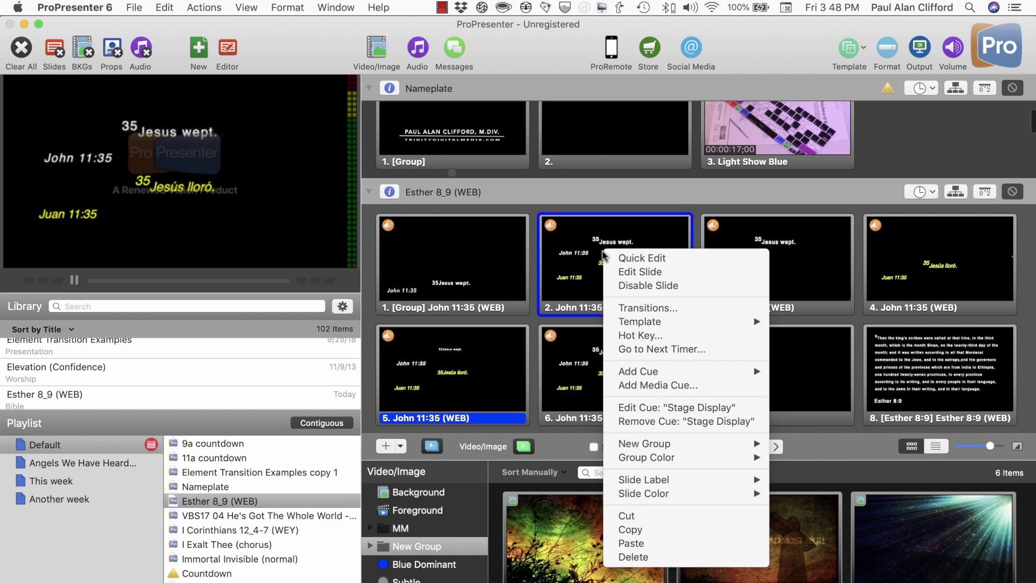
mouse_move(636, 321)
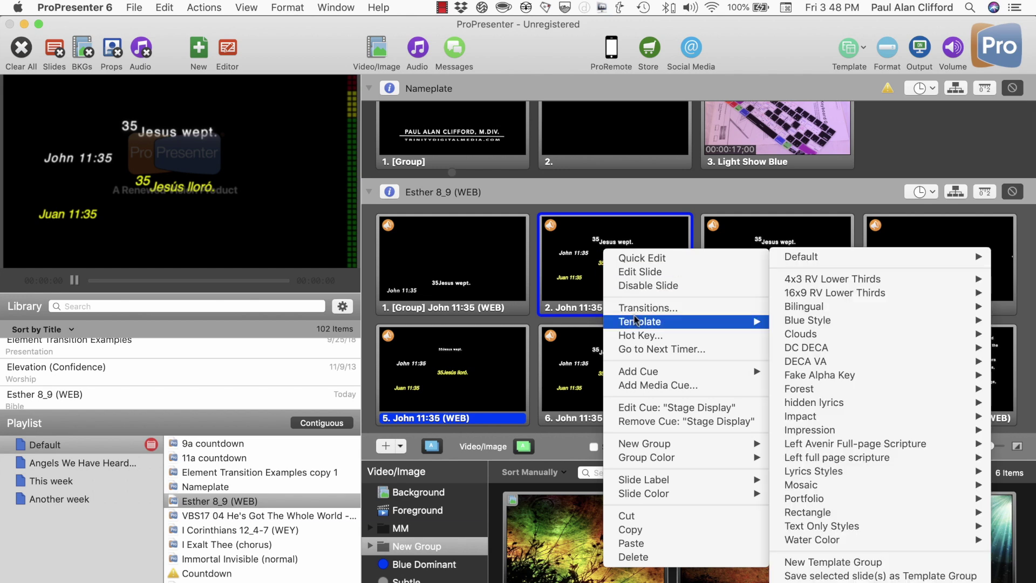
mouse_move(818, 314)
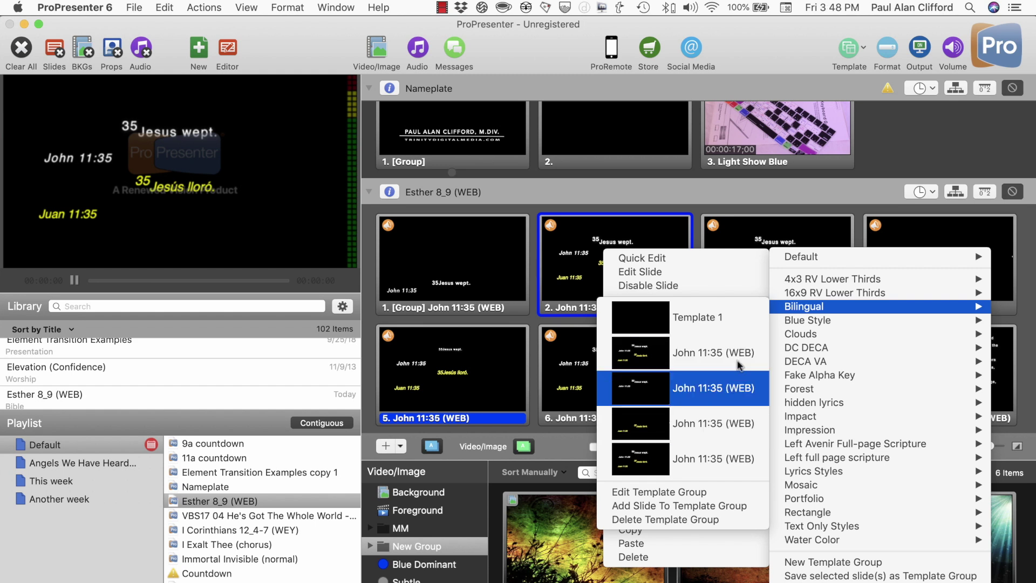
left_click(799, 197)
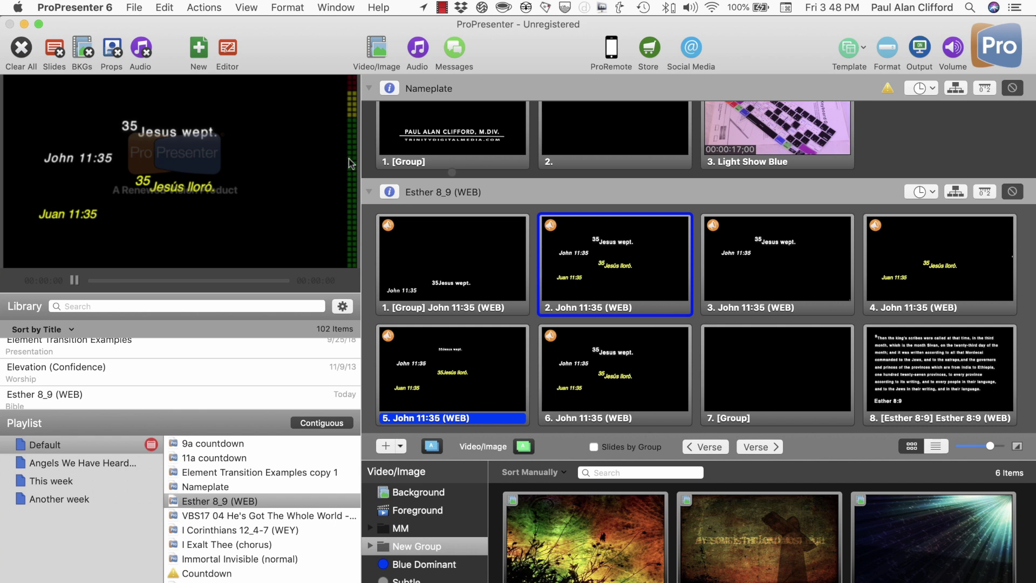
Step: Set the MultiScreen layout to Dual Screen in the preferences
left_click(92, 7)
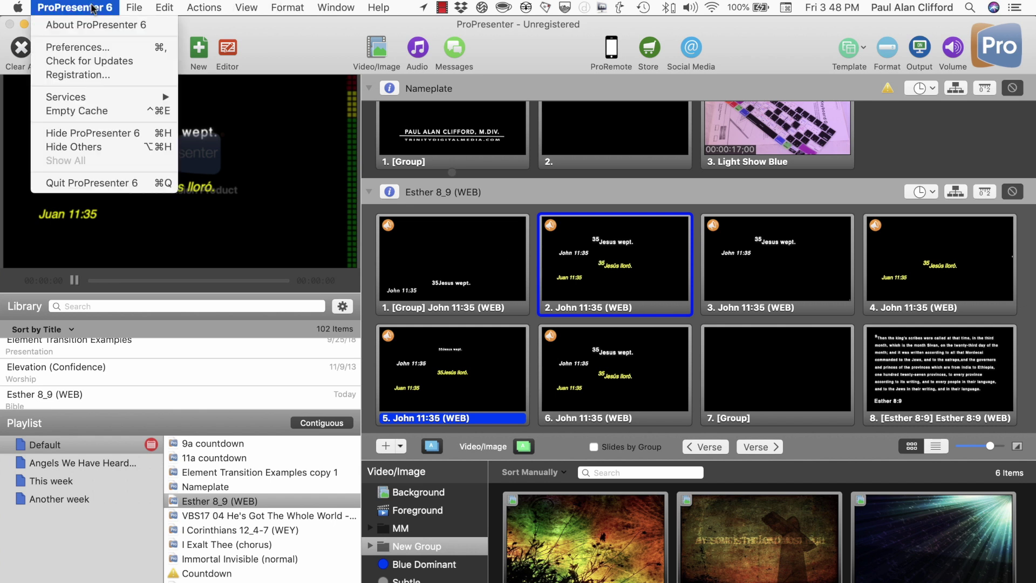
left_click(105, 48)
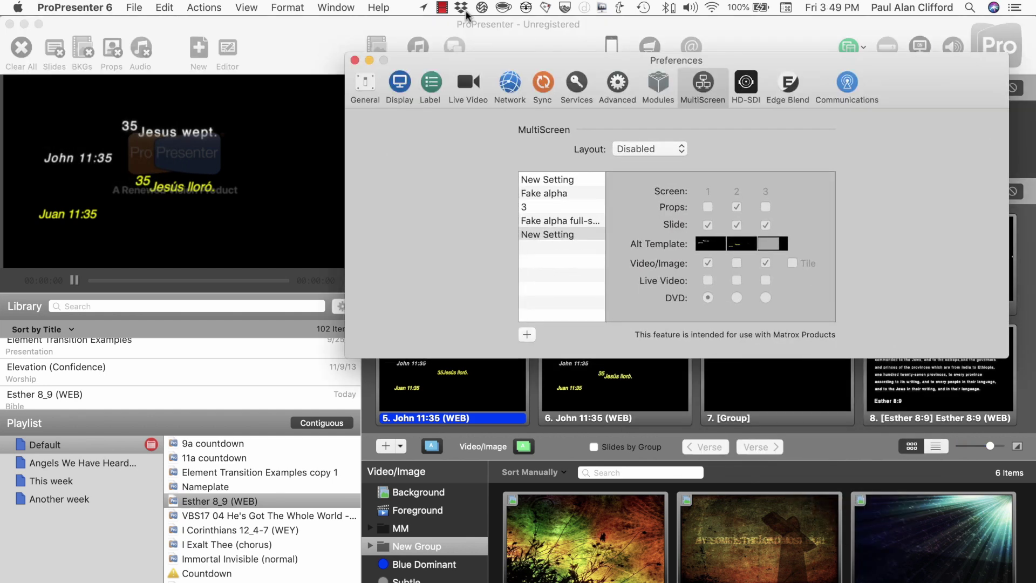
left_click(679, 149)
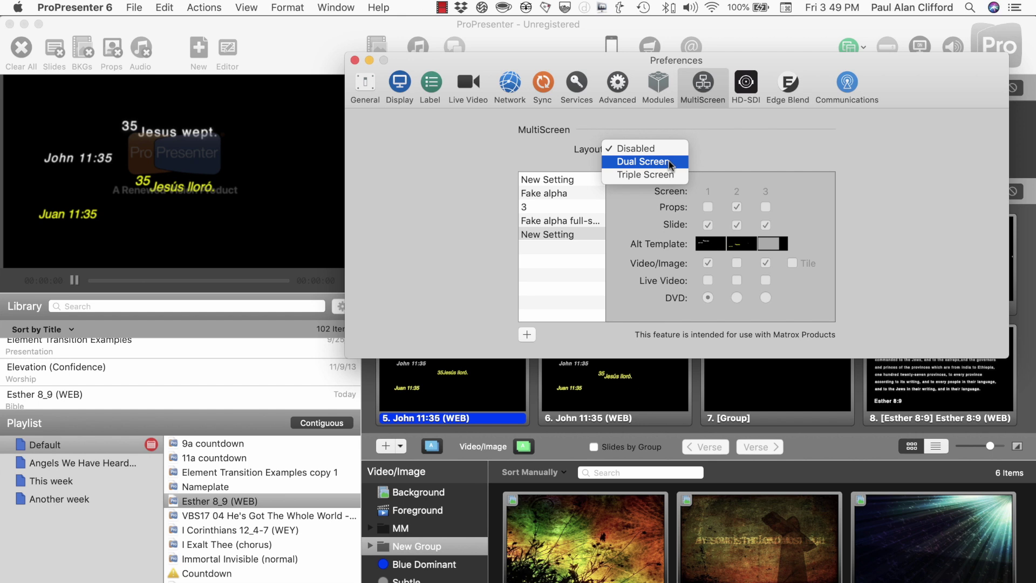
left_click(671, 163)
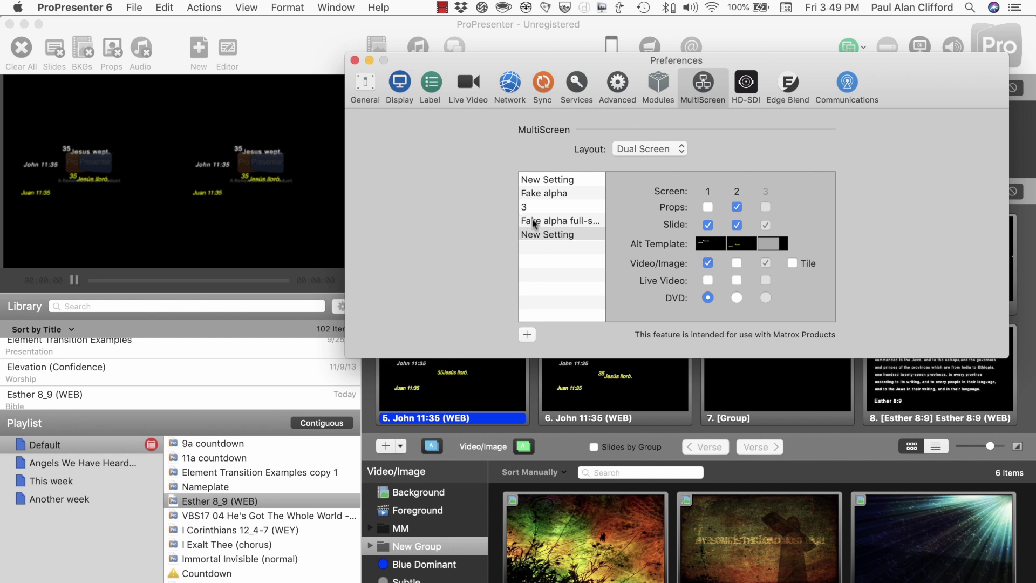
Step: Select the MultiScreen setting 3 and assign the English-only John 11:35 (WEB) template from the Bilingual group as screen 1's alt template
left_click(548, 221)
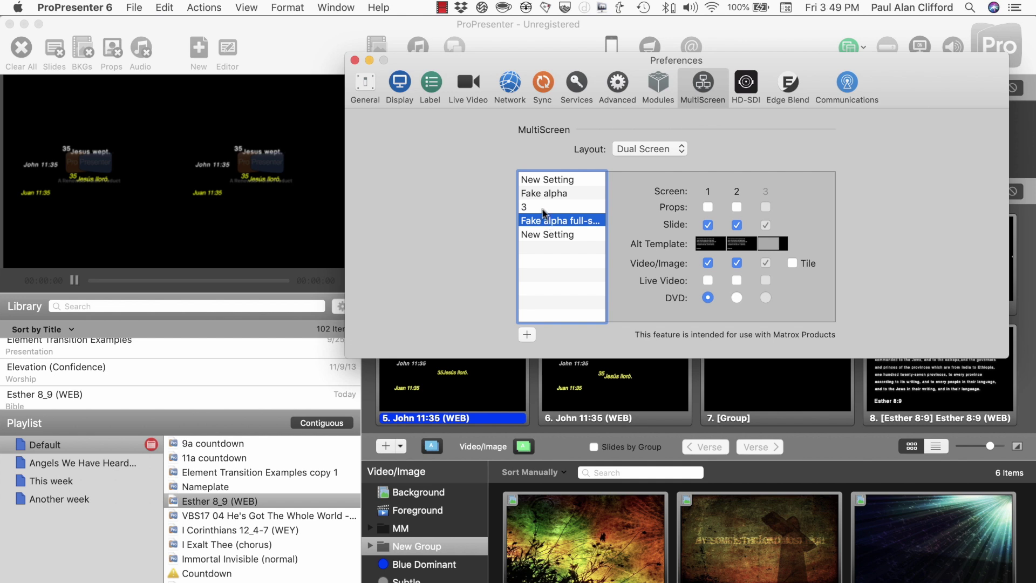
left_click(543, 209)
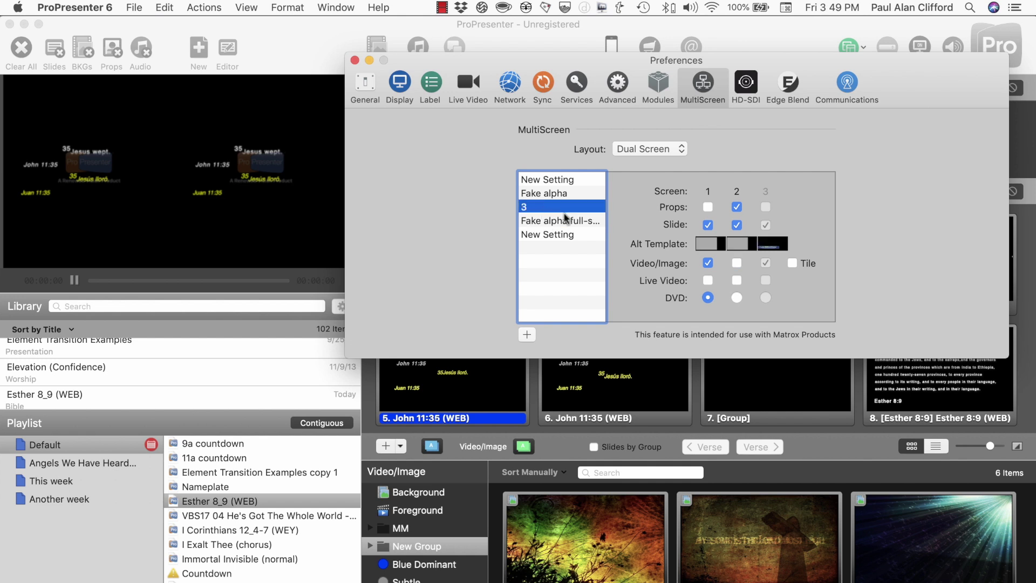
left_click(561, 197)
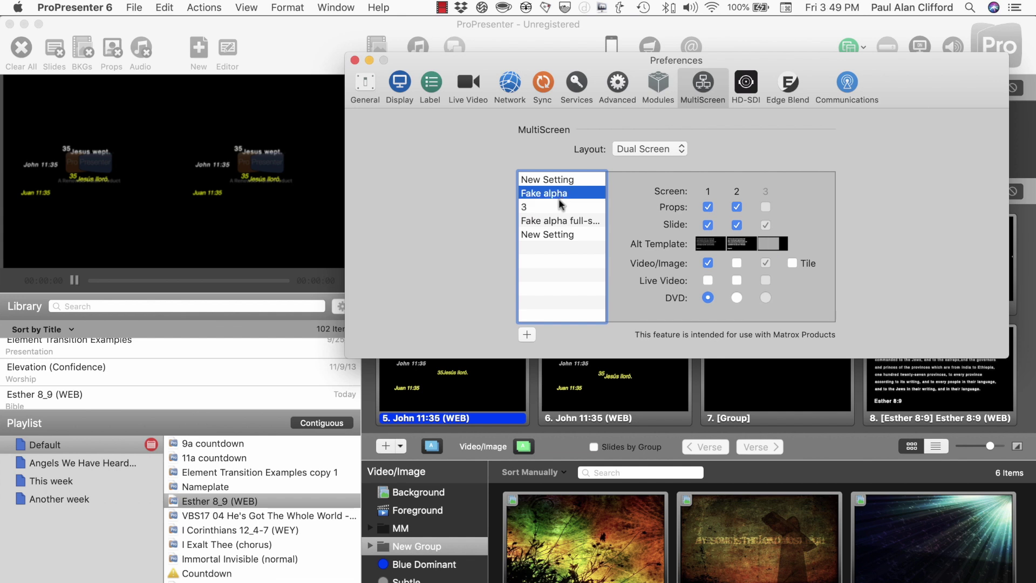
left_click(562, 206)
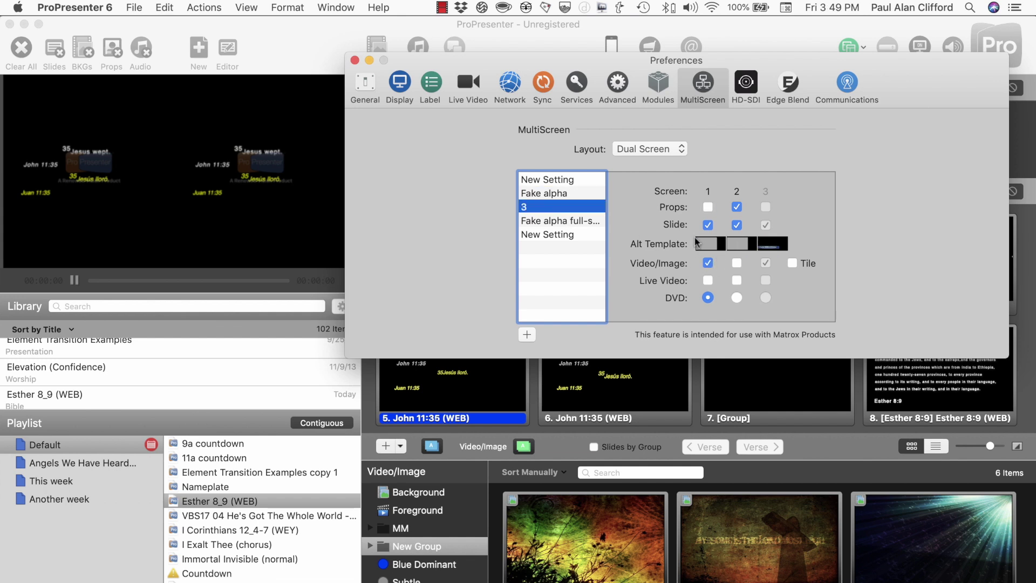
left_click(707, 247)
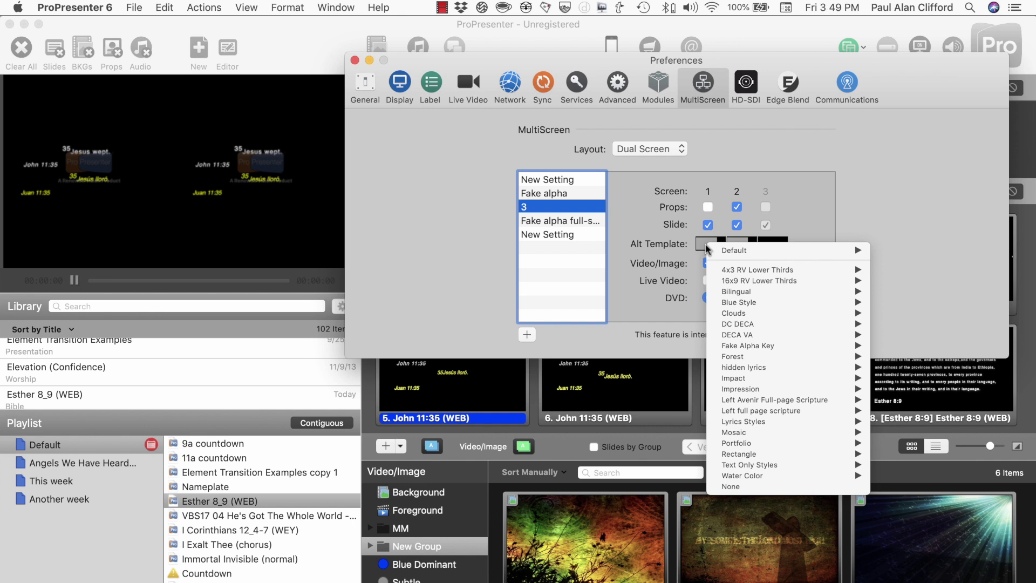
mouse_move(737, 293)
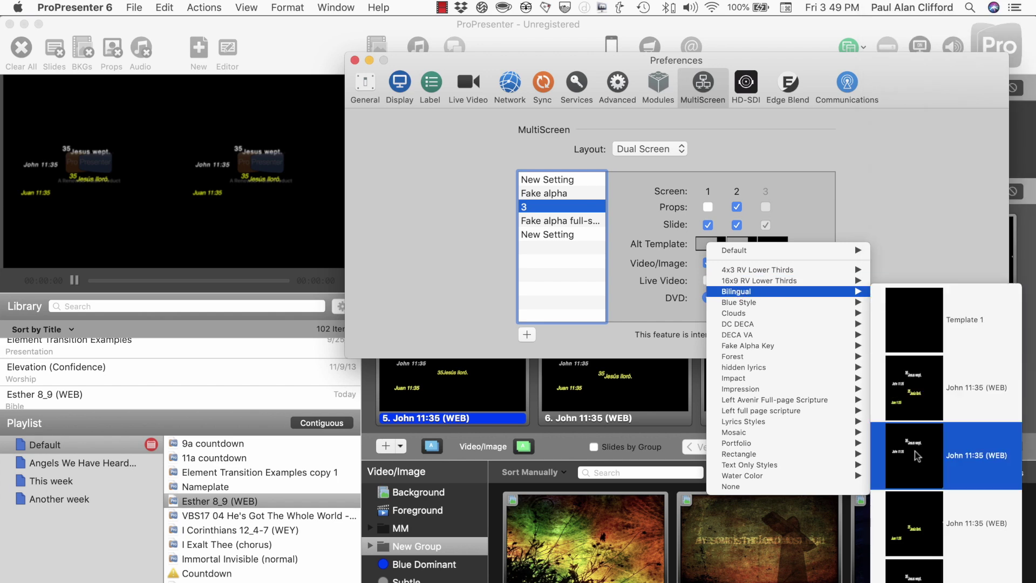
left_click(918, 456)
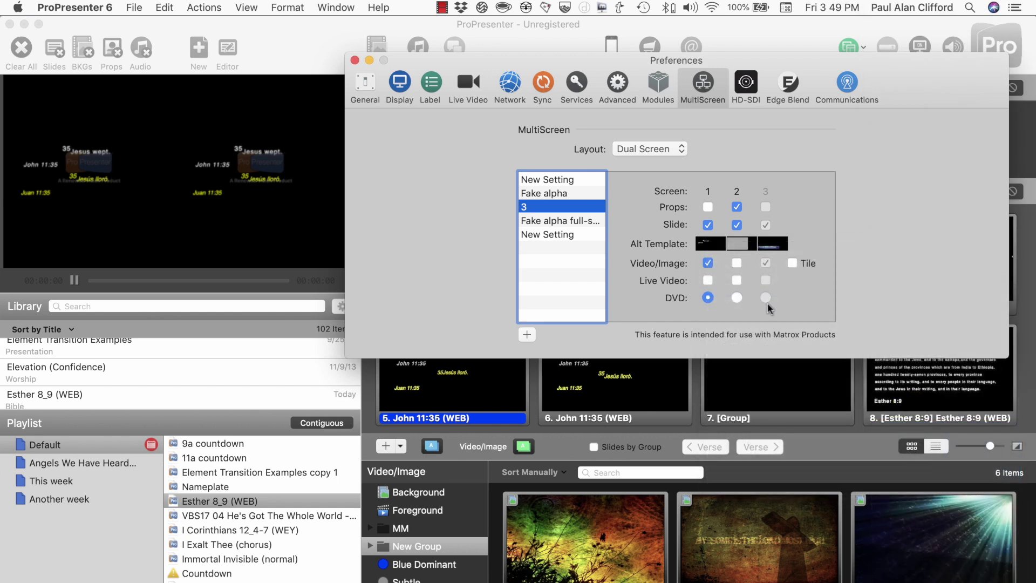
Step: Assign the Spanish-only John 11:35 (WEB) template from the Bilingual group as screen 2's alt template and close the preferences
left_click(732, 243)
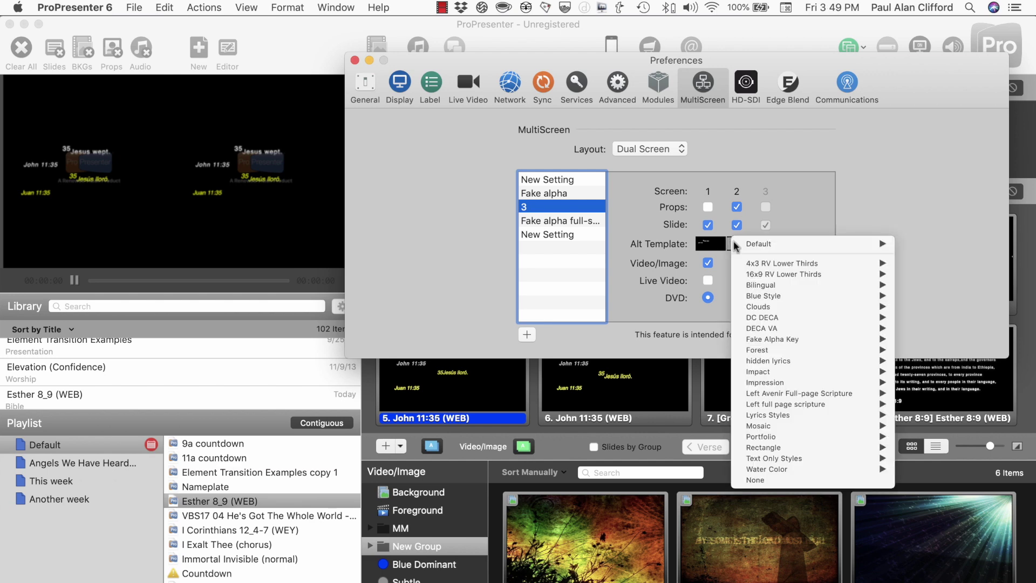
mouse_move(750, 286)
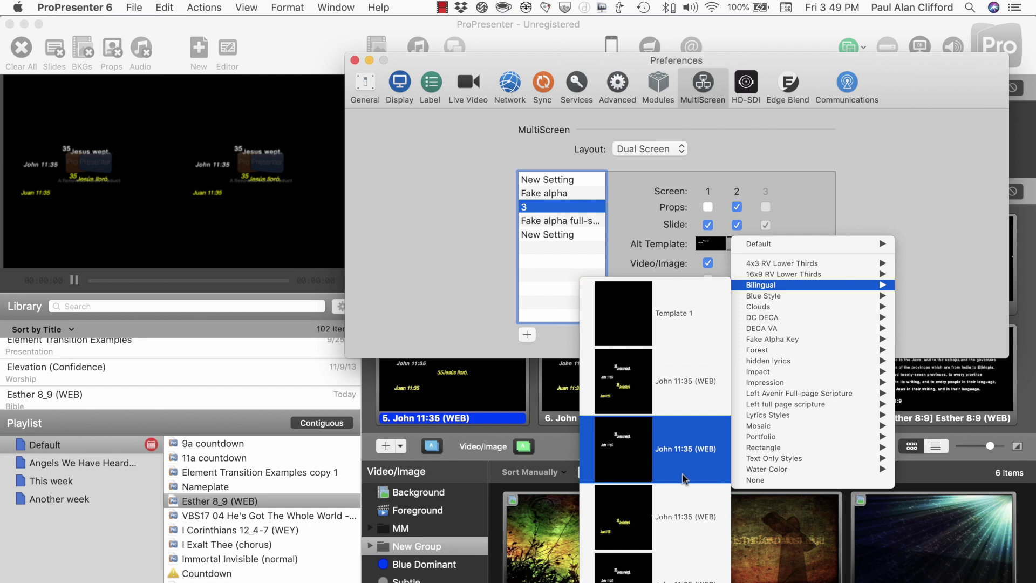
left_click(685, 512)
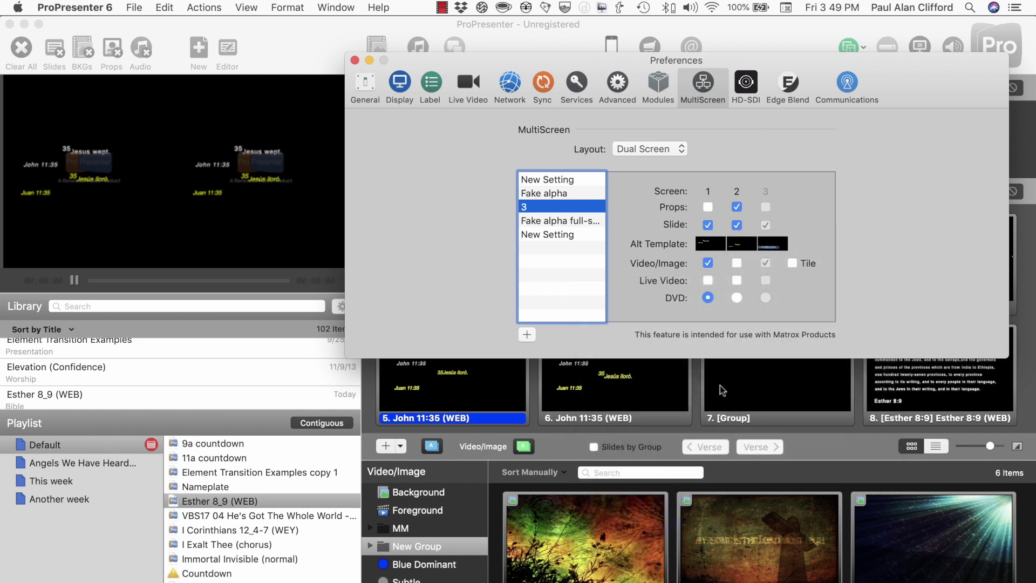
left_click(356, 59)
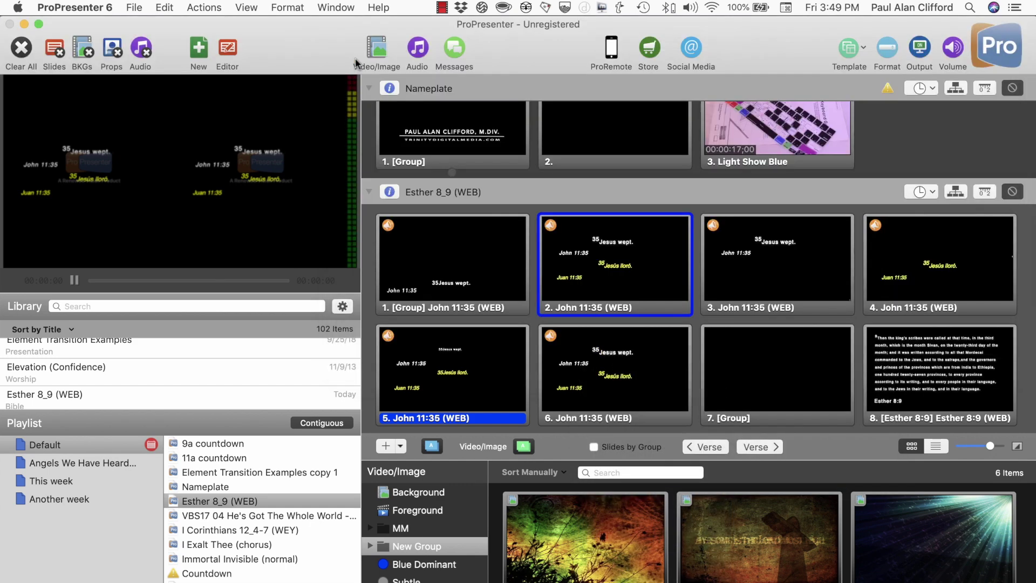
Step: Show slides 2, 3 and 4 in turn to check the English and Spanish output on the two screens
left_click(600, 258)
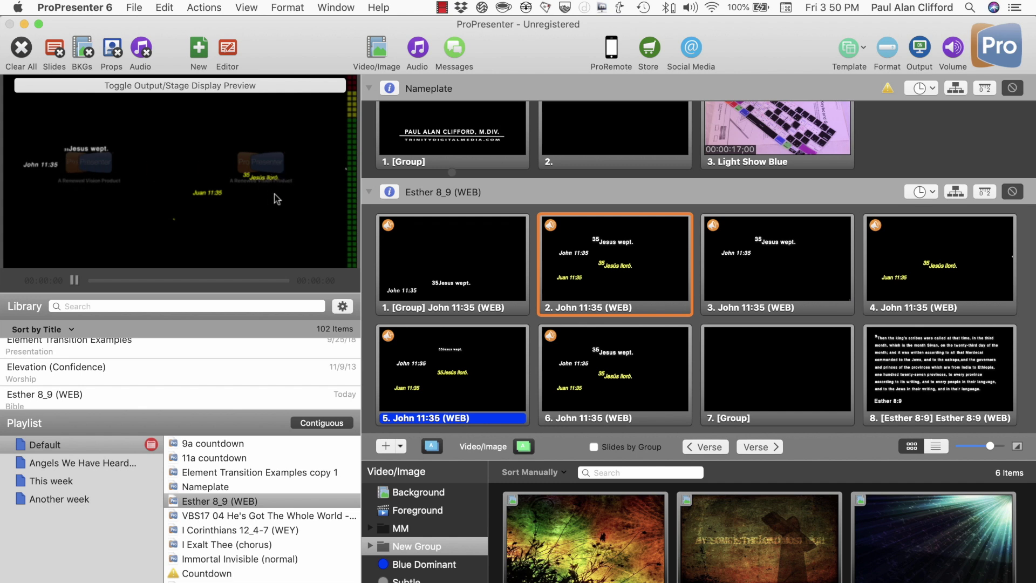
left_click(781, 267)
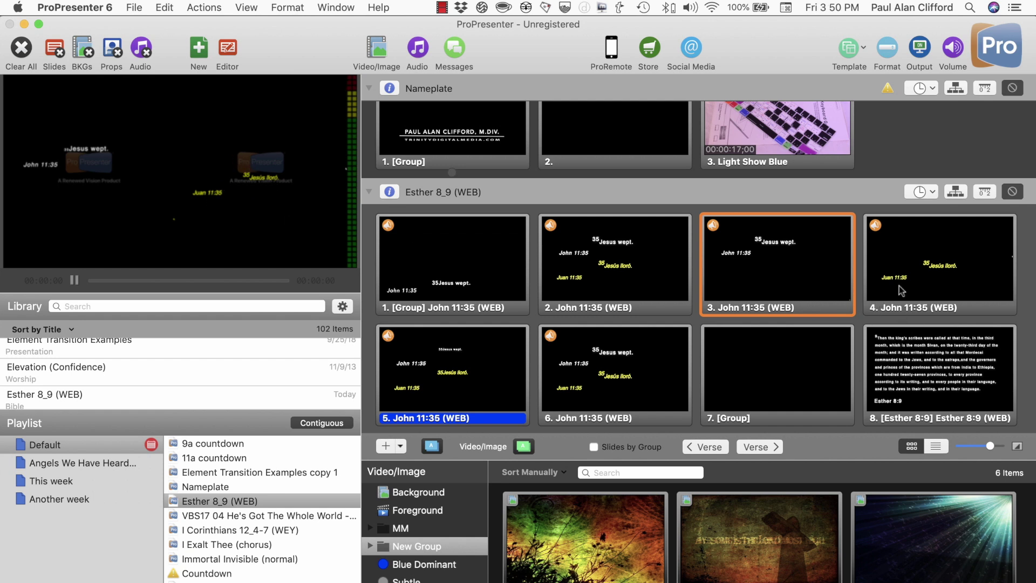
left_click(936, 259)
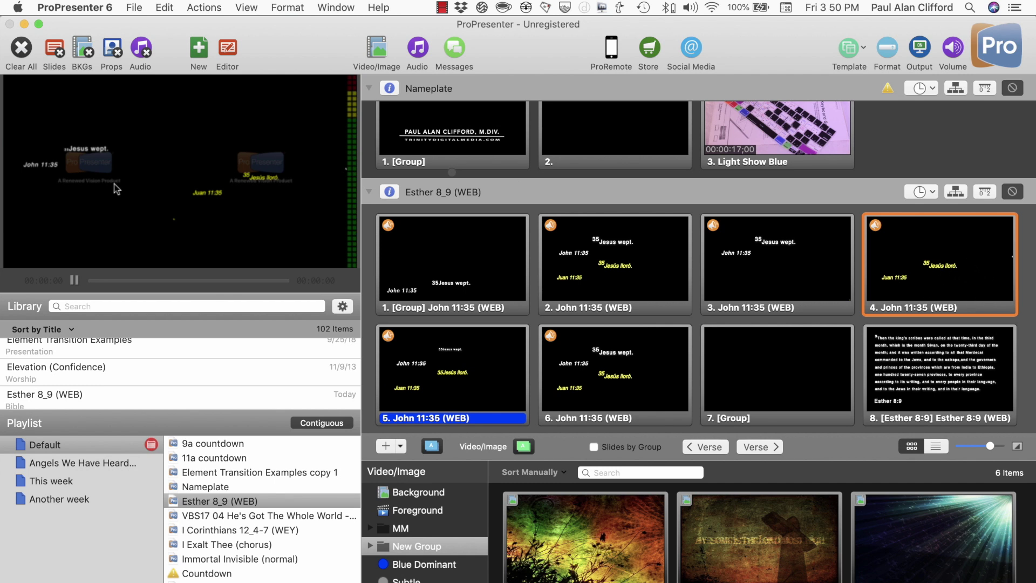
Step: Switch the preview to the stage display and show slides 2, 3, 4 and 5 to compare the order of the text
mouse_move(231, 173)
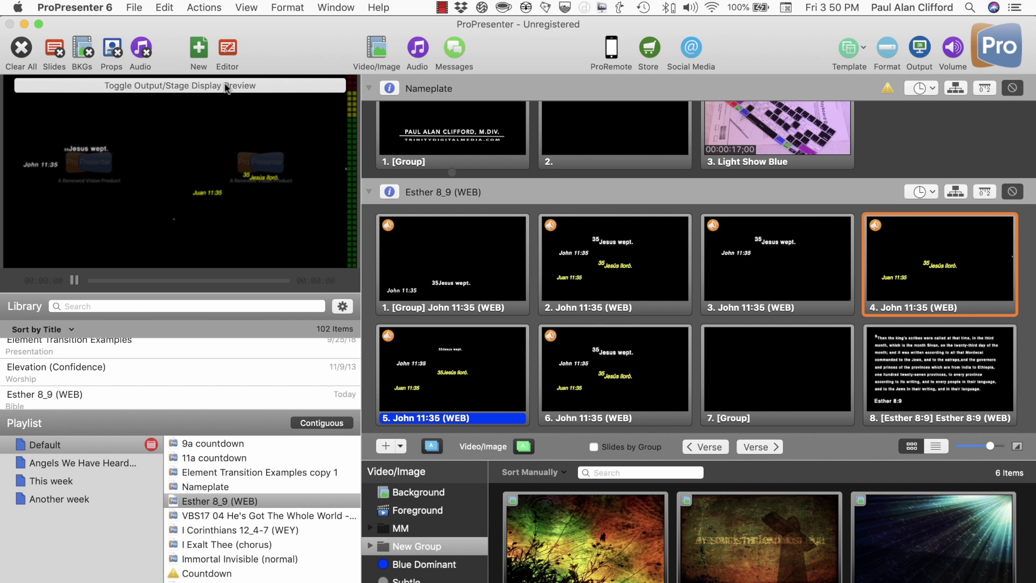
left_click(198, 86)
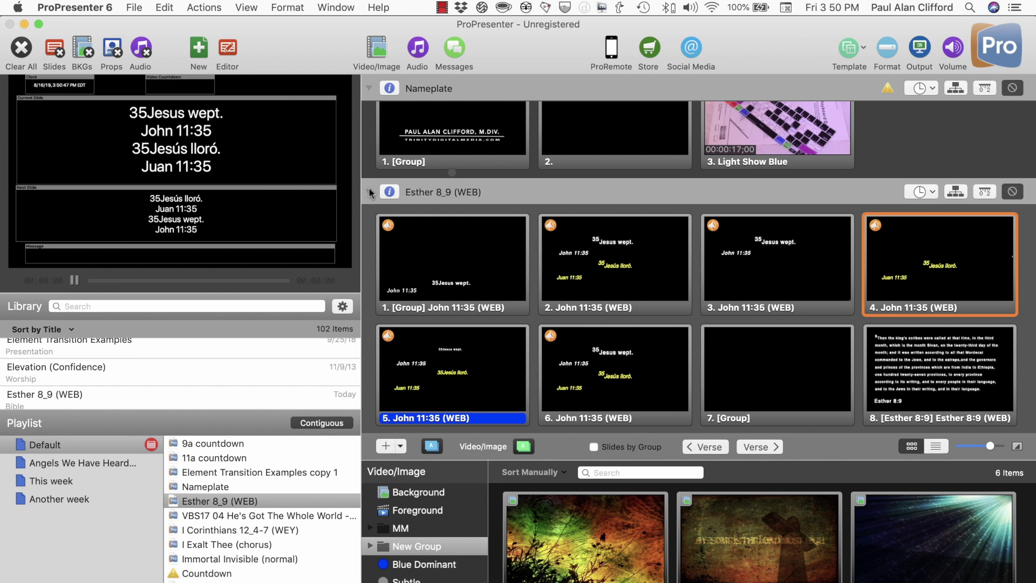
left_click(576, 272)
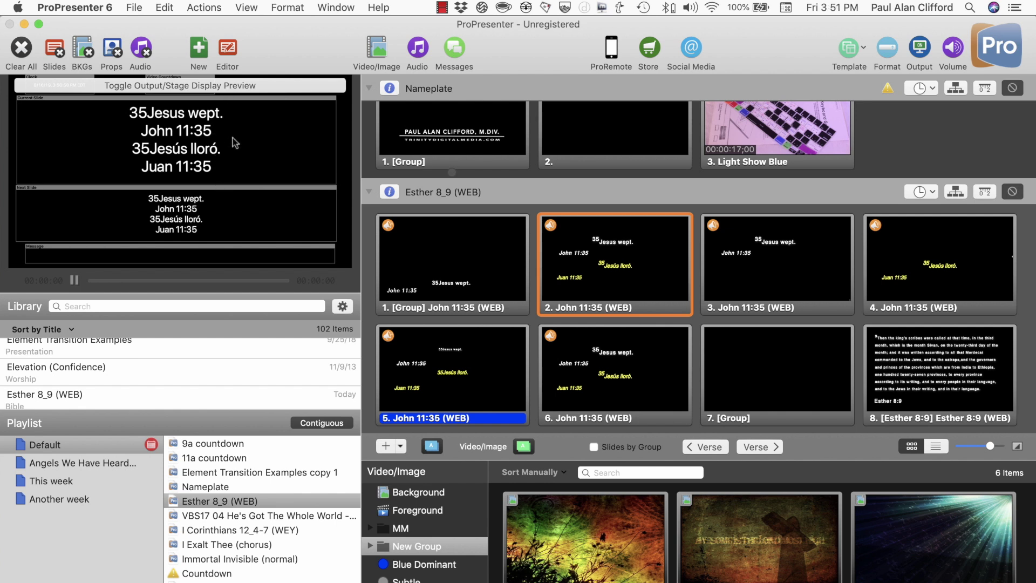
left_click(777, 277)
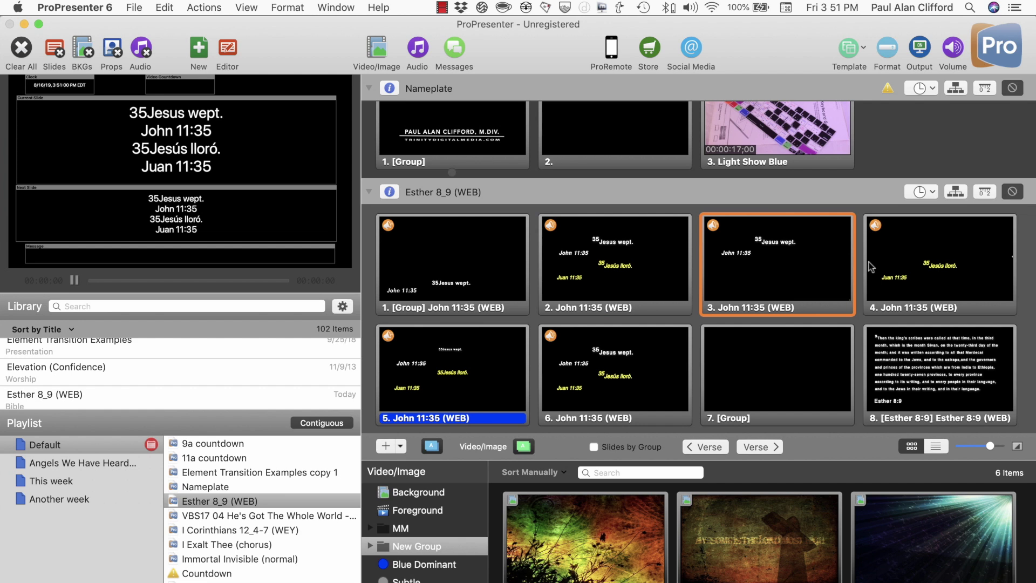
left_click(911, 267)
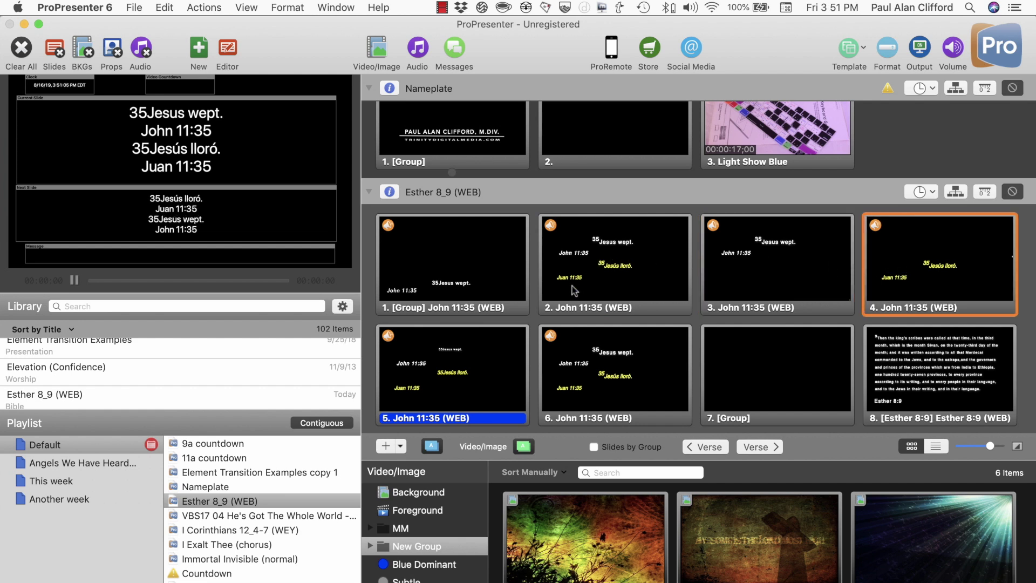
left_click(456, 376)
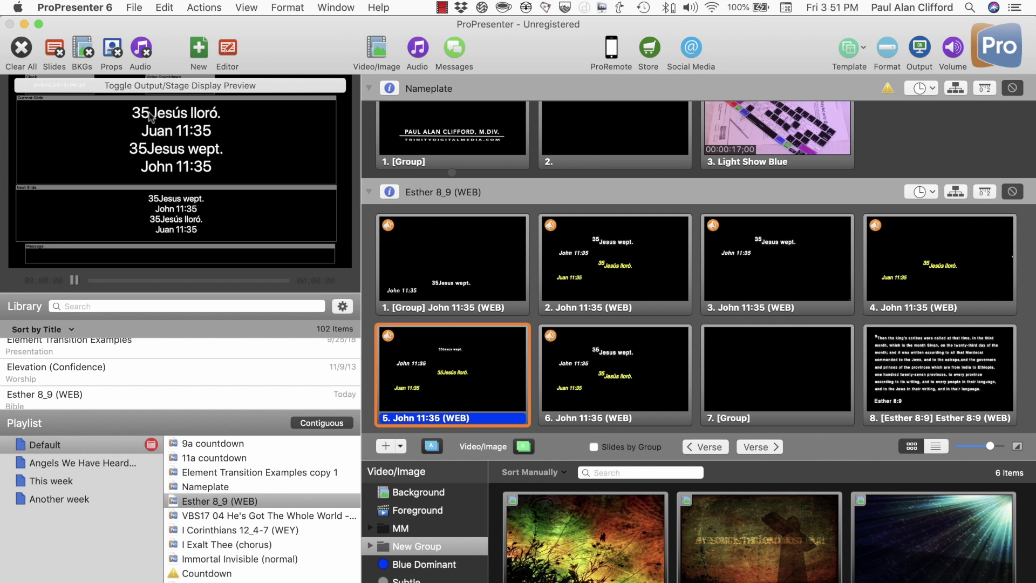
Step: Show slides 2 and 6 on the stage display and check slide 6's stage display notes in the slide editor
left_click(618, 275)
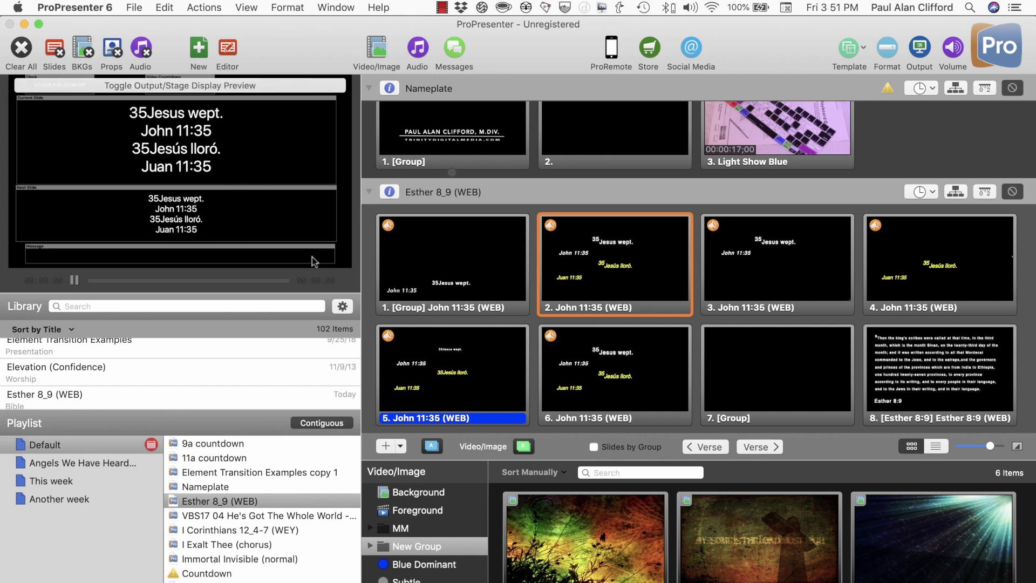
left_click(603, 347)
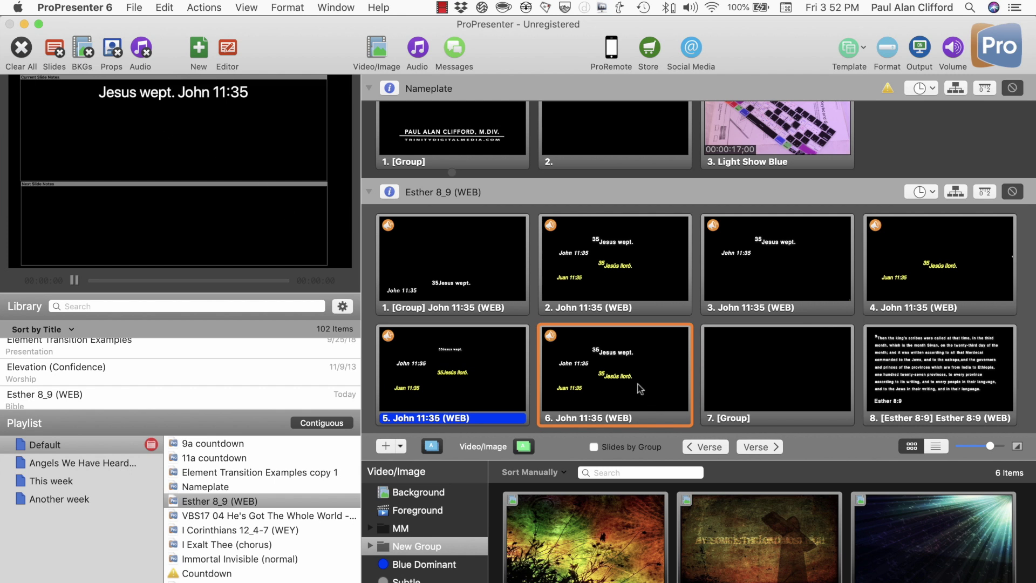
right_click(611, 360)
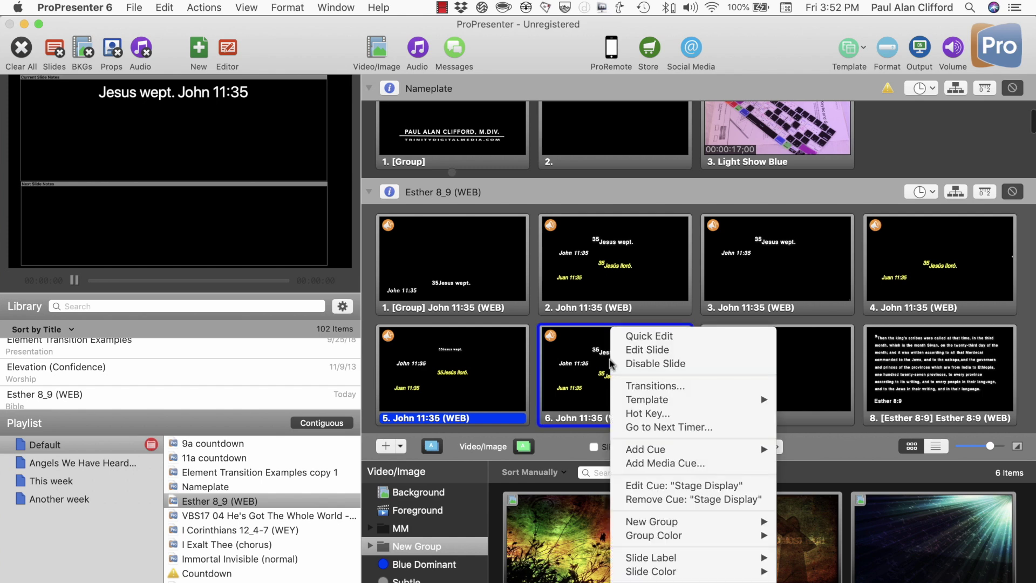
left_click(640, 349)
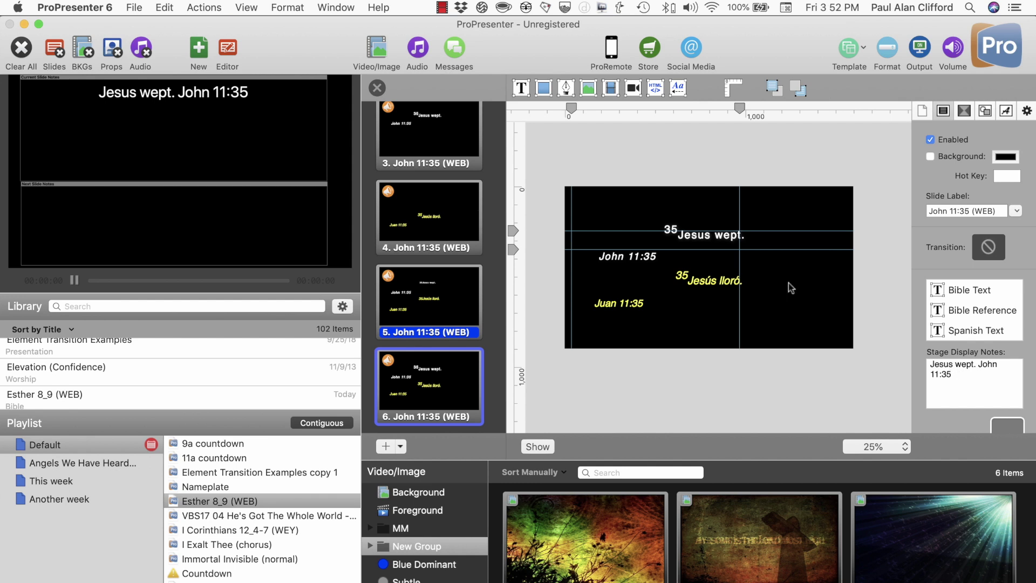
left_click(377, 88)
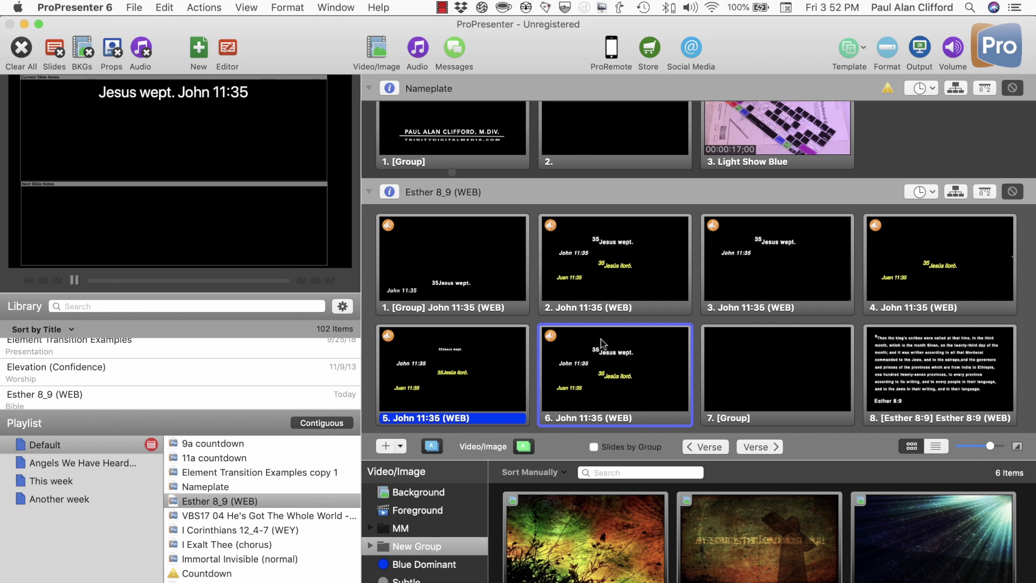
Step: Open the Reflow Editor to compare the text listed for John 11:35 slides 4 and 5 with their thumbnails, and close it
left_click(160, 7)
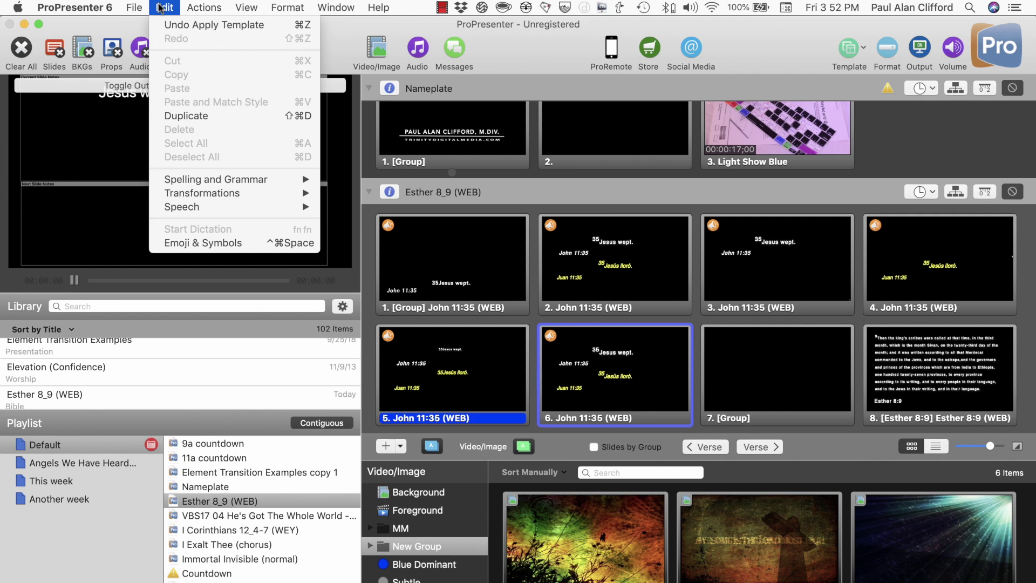
mouse_move(195, 8)
mouse_move(243, 8)
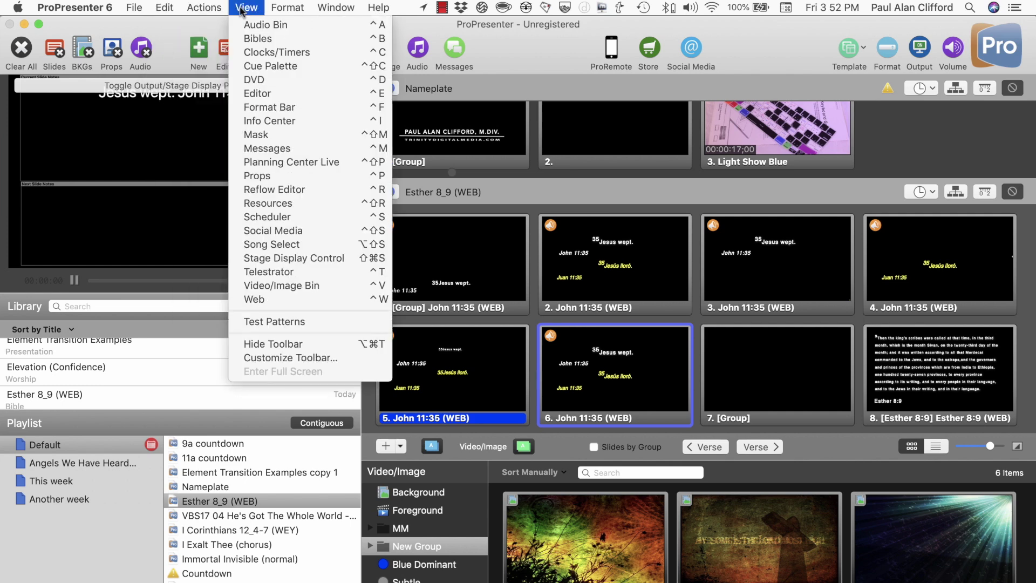
left_click(261, 189)
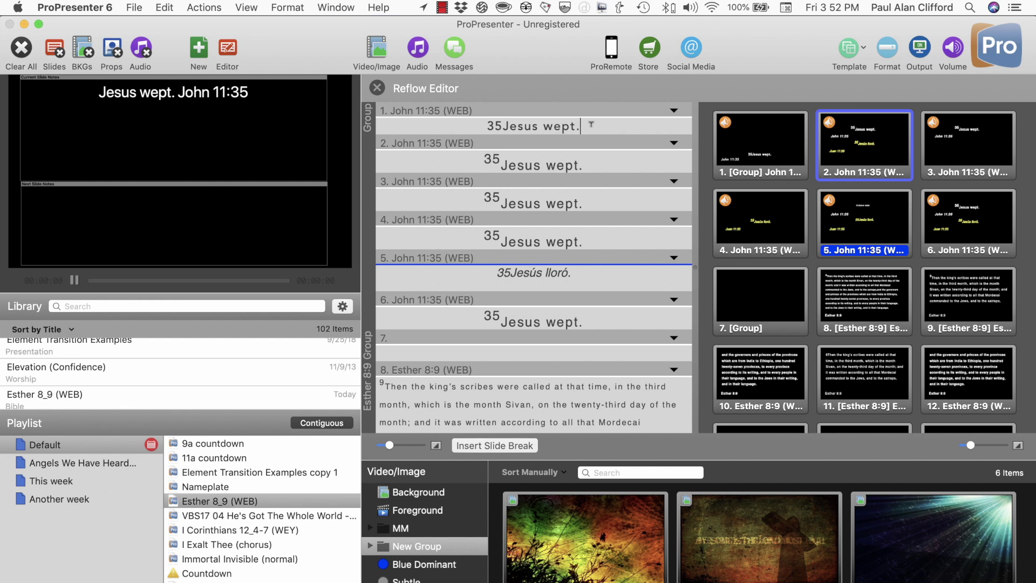
key("Right")
left_click(762, 227)
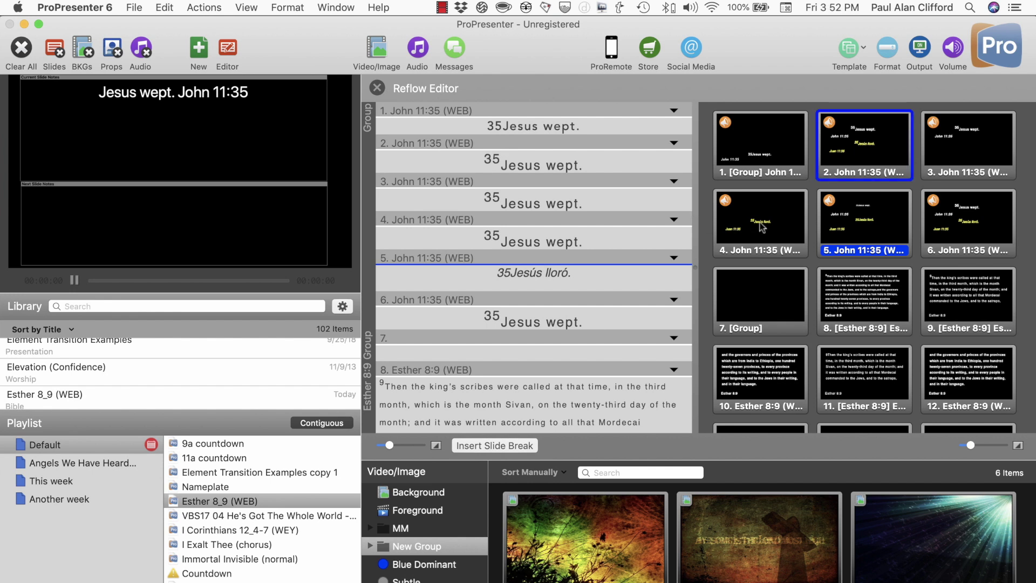
left_click(595, 238)
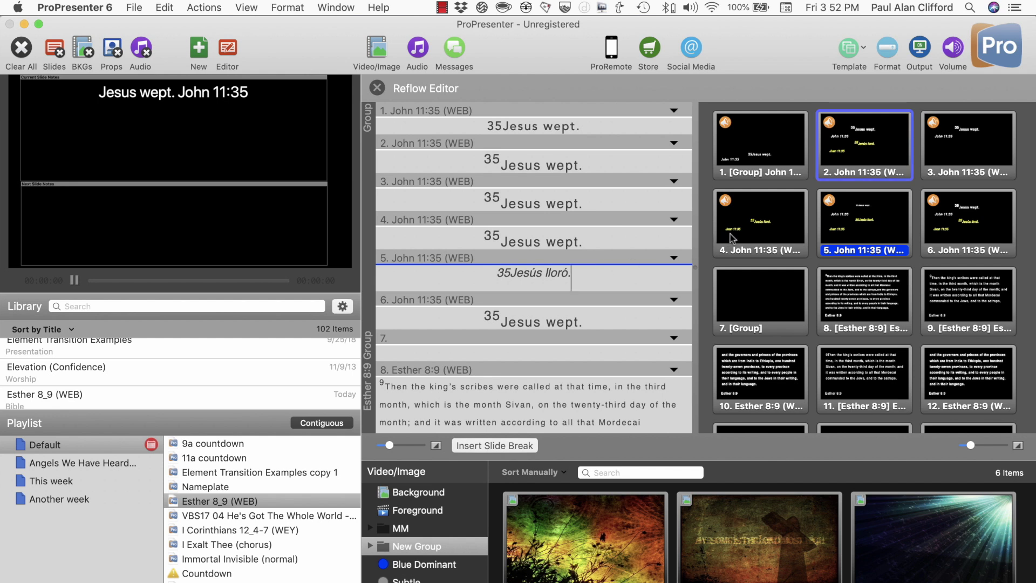
left_click(777, 223)
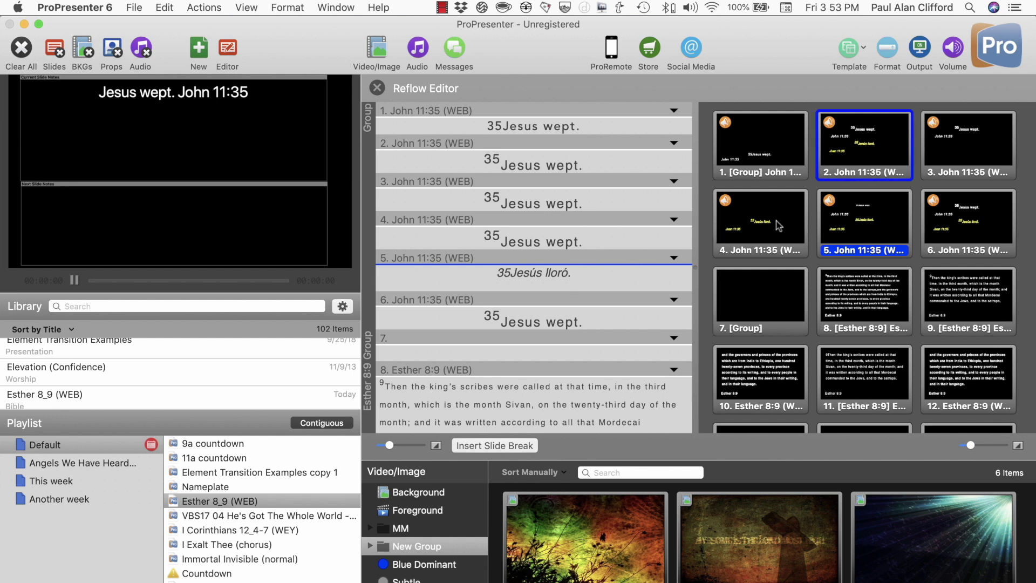
left_click(587, 229)
left_click(584, 238)
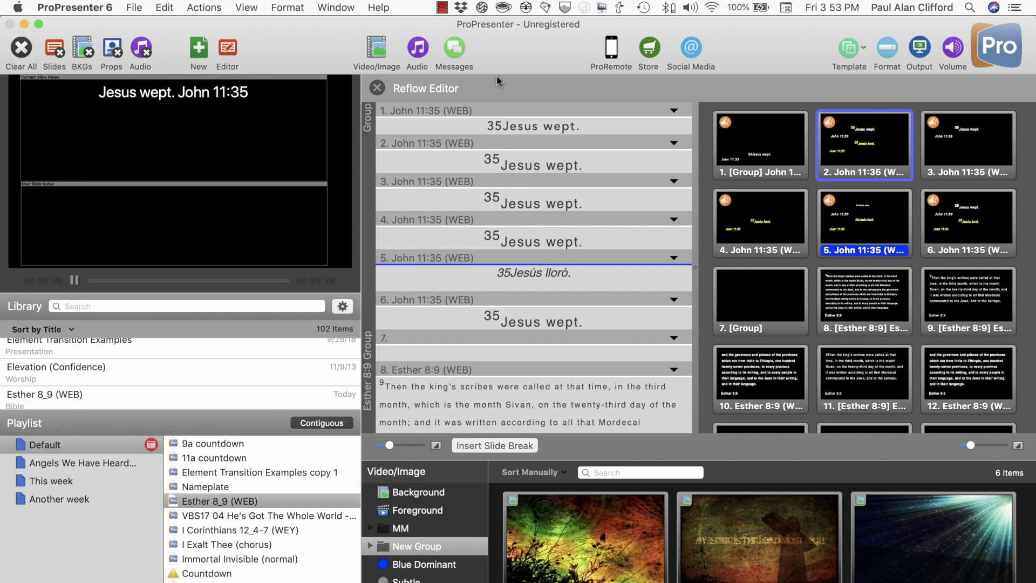
left_click(377, 88)
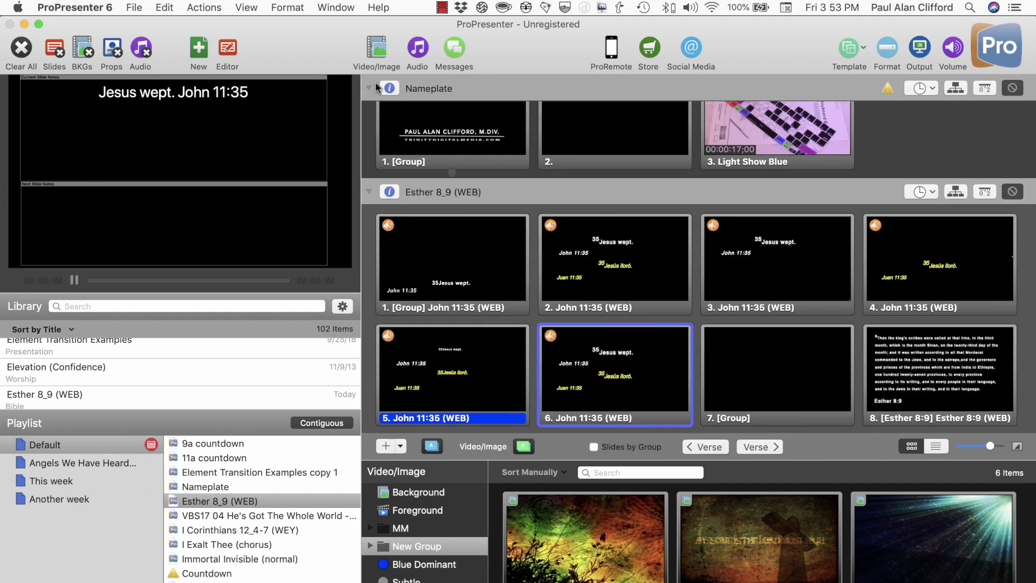